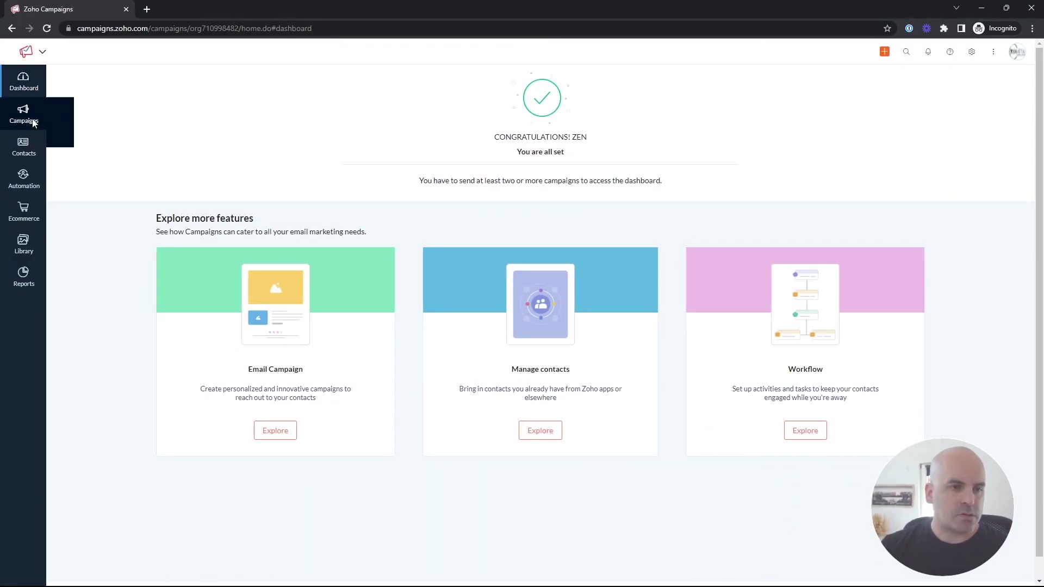
# - Open the Dynamic Test campaign from the Email Campaigns list
pyautogui.moveTo(33, 117)
pyautogui.click(74, 112)
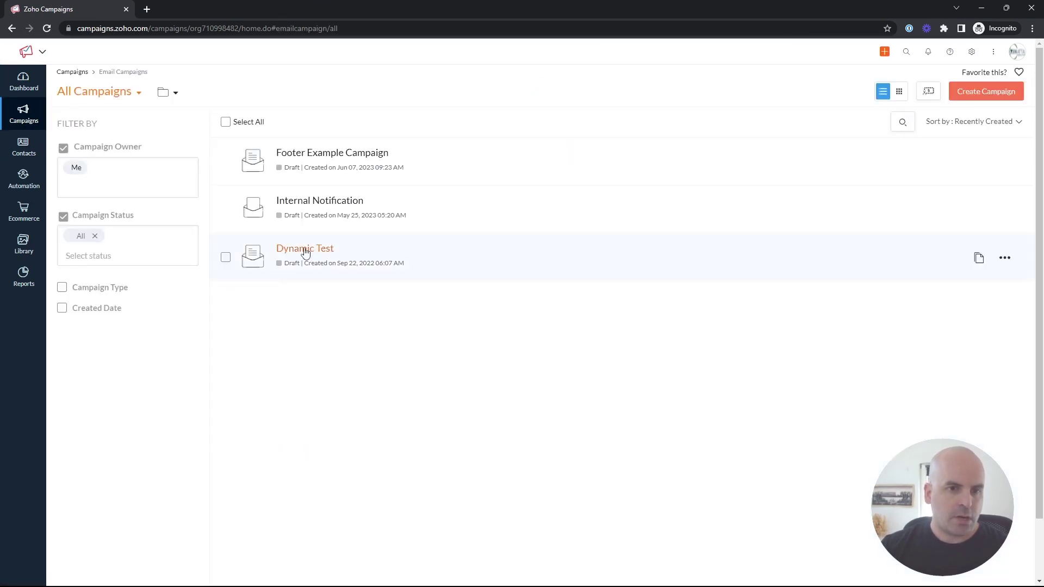
pyautogui.click(312, 253)
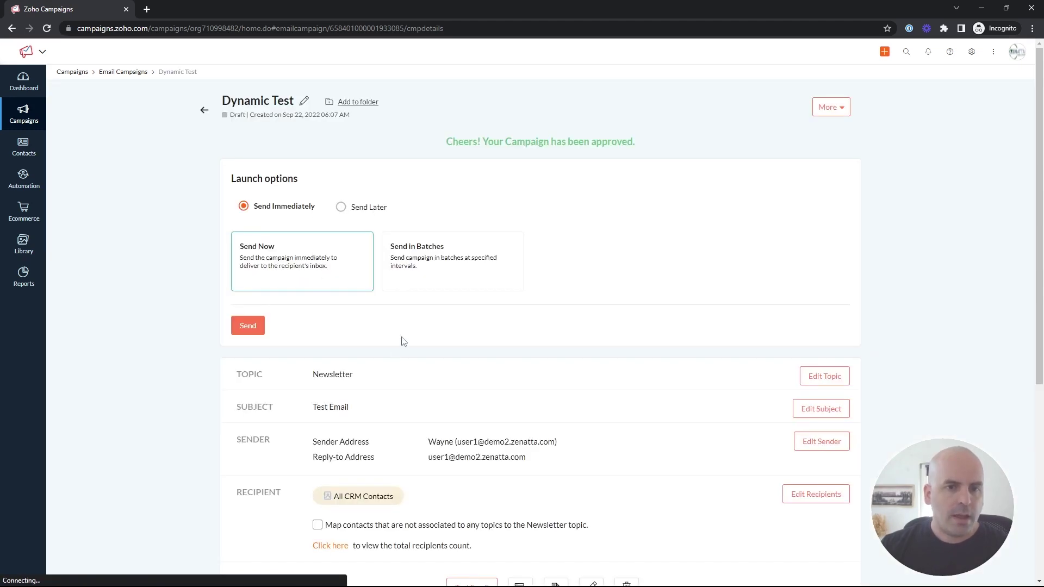
# - Choose Send in Batches with 10 batches spaced 360 minutes apart
pyautogui.click(450, 266)
pyautogui.click(344, 329)
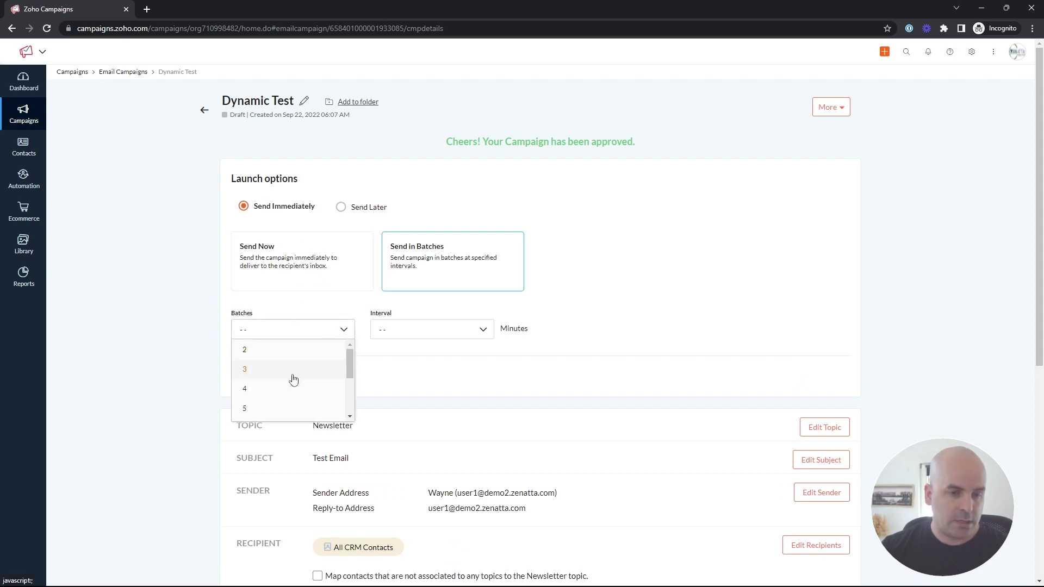
pyautogui.scroll(-2, 286, 380)
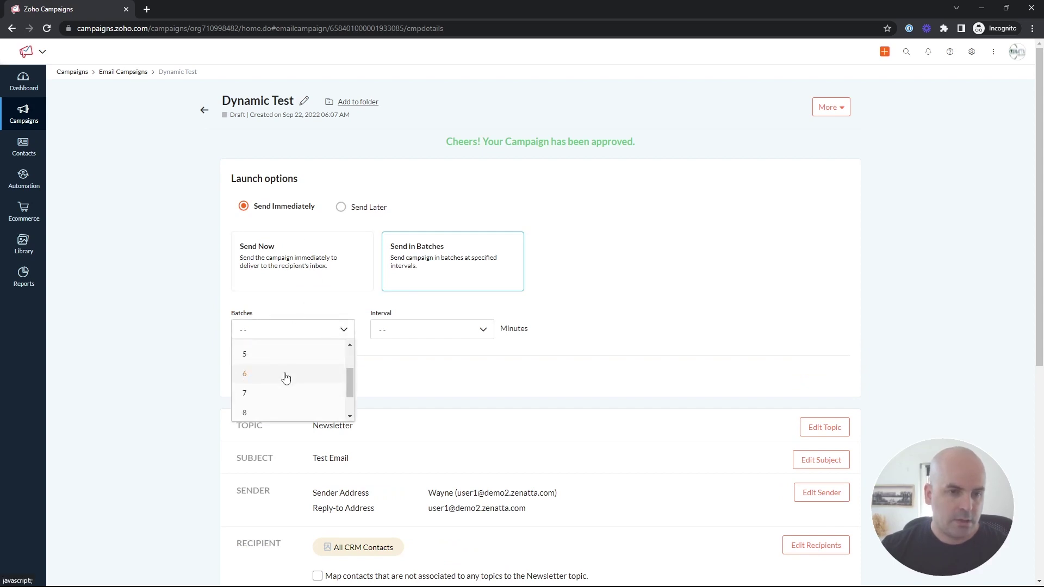
pyautogui.click(282, 416)
pyautogui.click(430, 331)
pyautogui.scroll(-2, 419, 347)
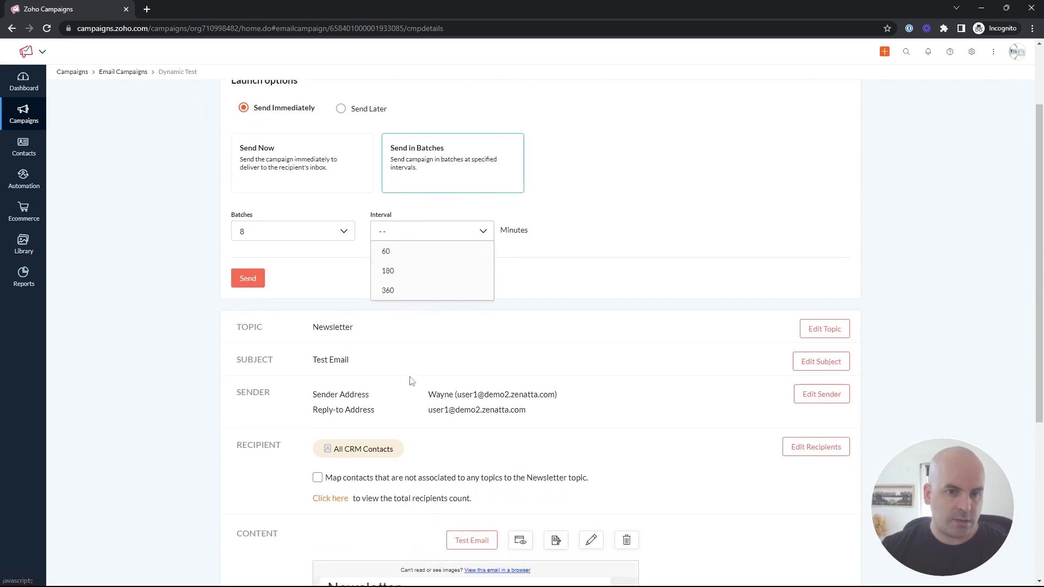
pyautogui.click(411, 281)
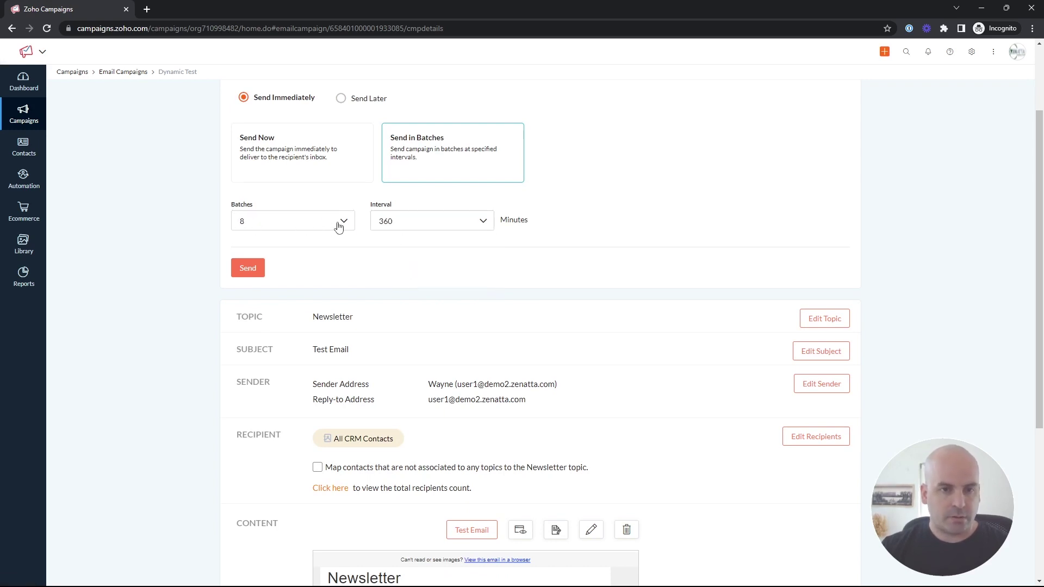
pyautogui.click(326, 275)
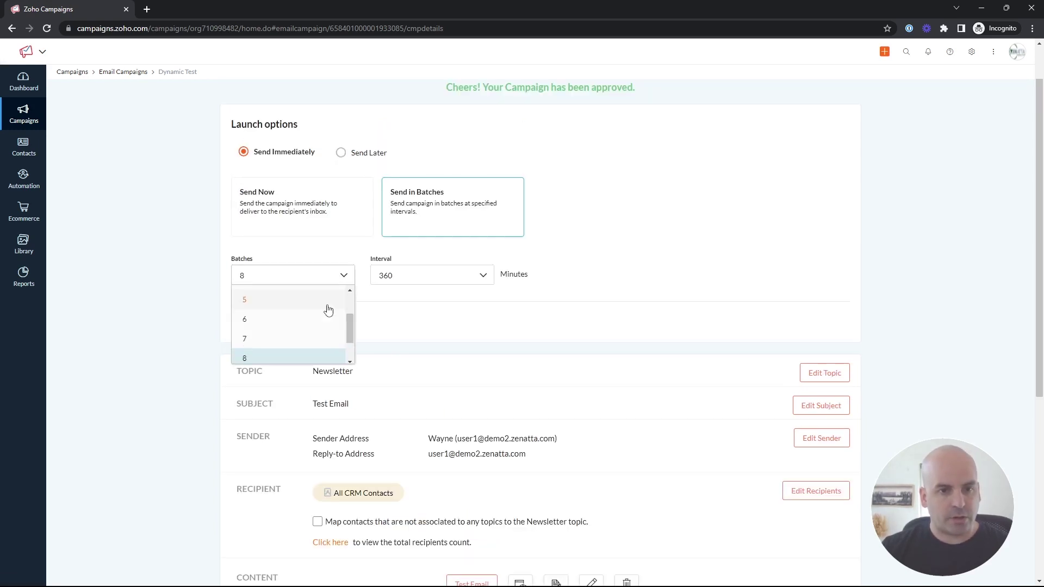
pyautogui.click(305, 357)
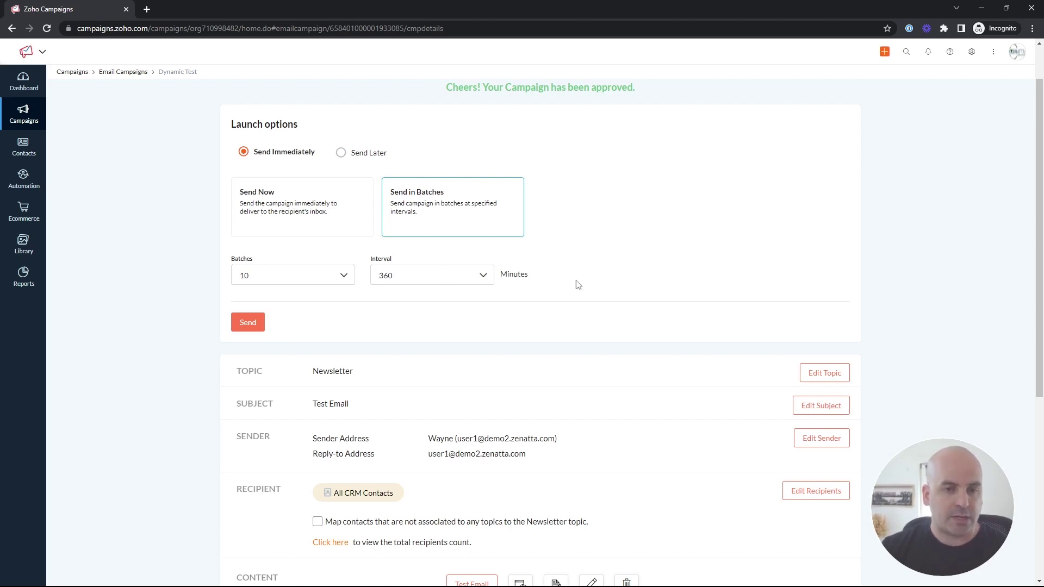
# - Switch the campaign to Send Later in batches, then go to the Automation workflows list
pyautogui.click(341, 154)
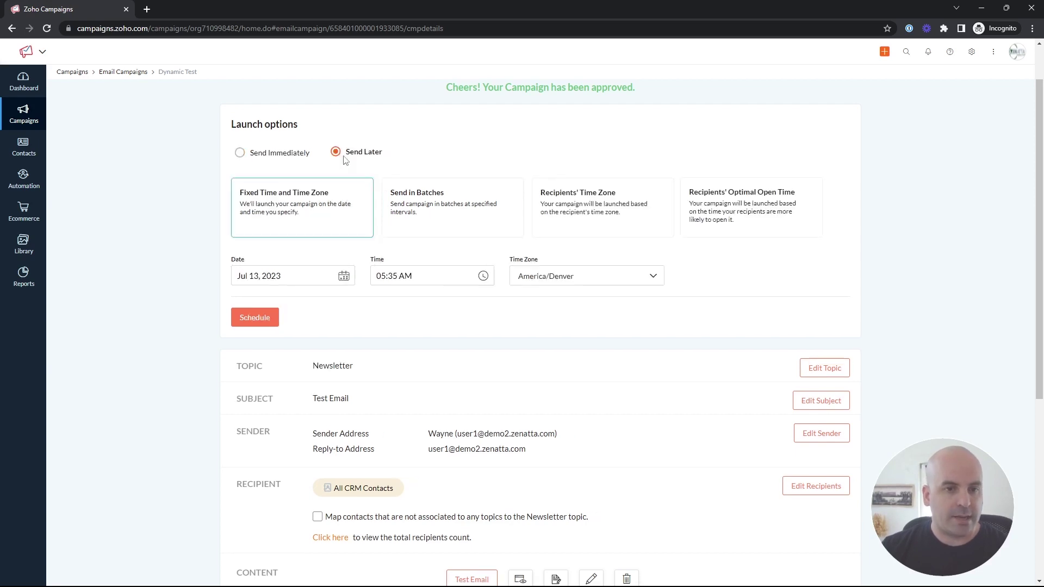
pyautogui.click(477, 210)
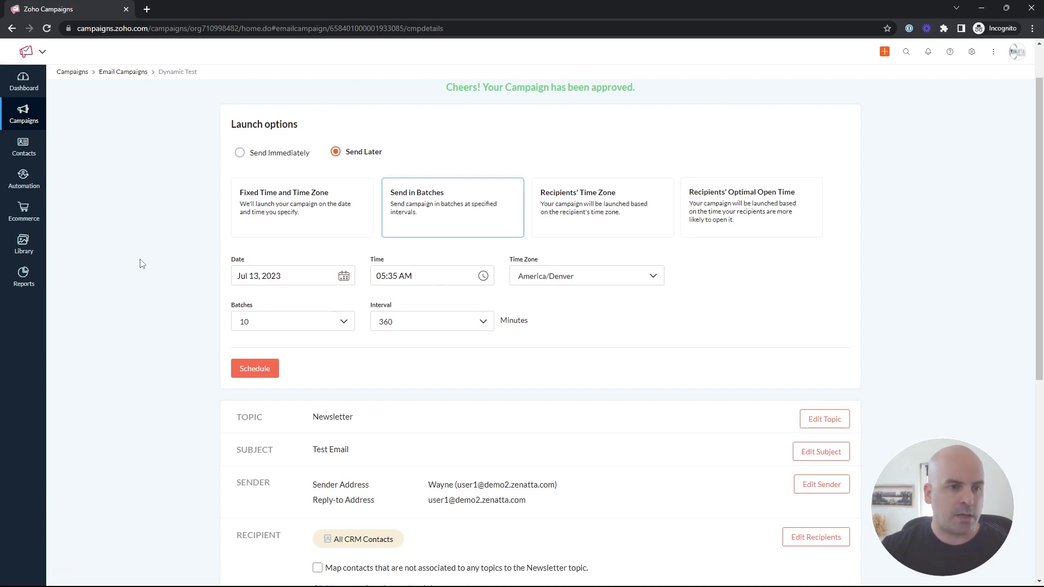
pyautogui.click(37, 187)
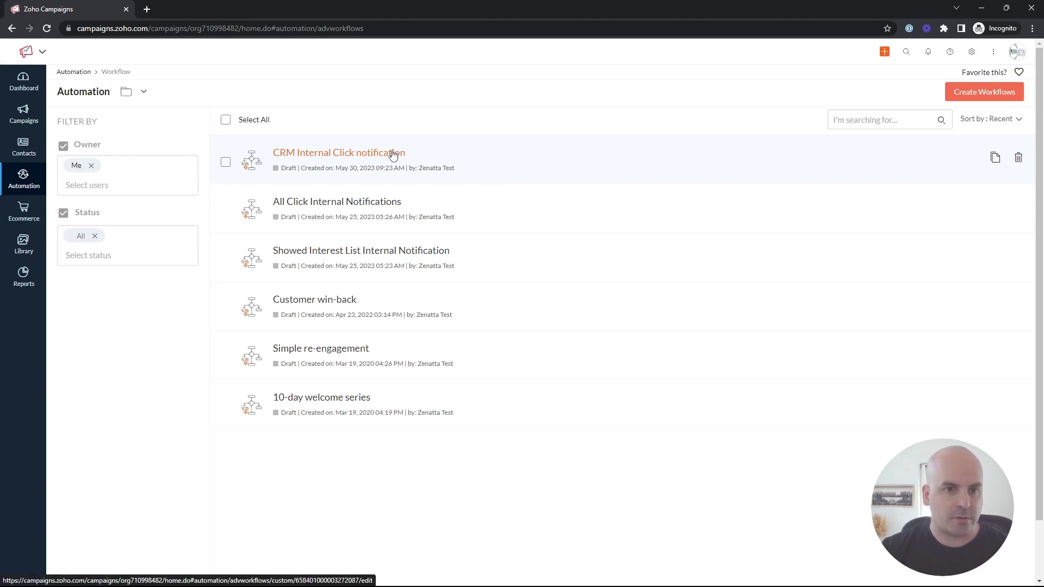
# - Create a custom workflow named 'Batch Emails' with an On List Entry trigger
pyautogui.click(978, 98)
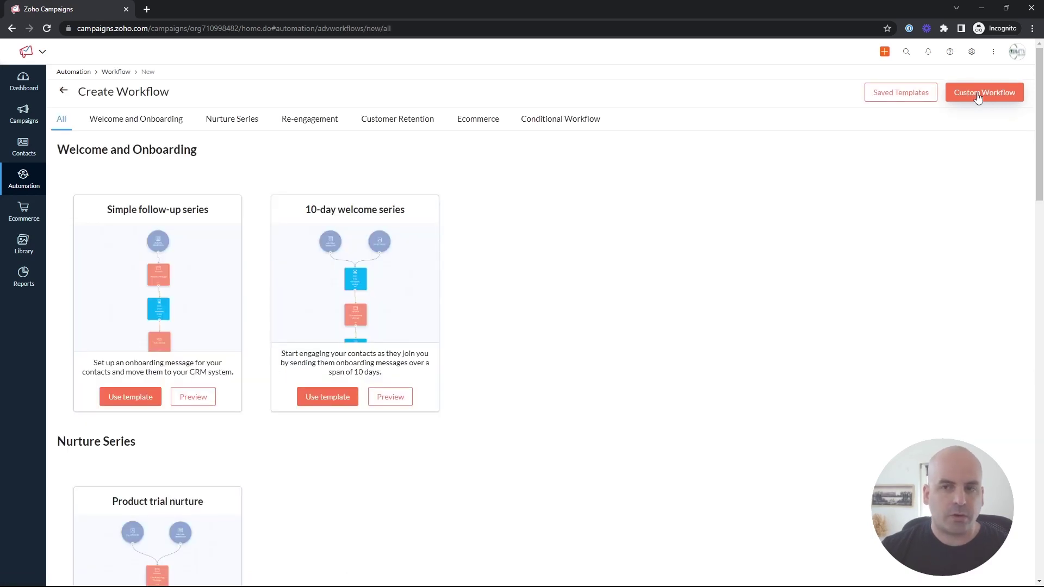
pyautogui.click(978, 98)
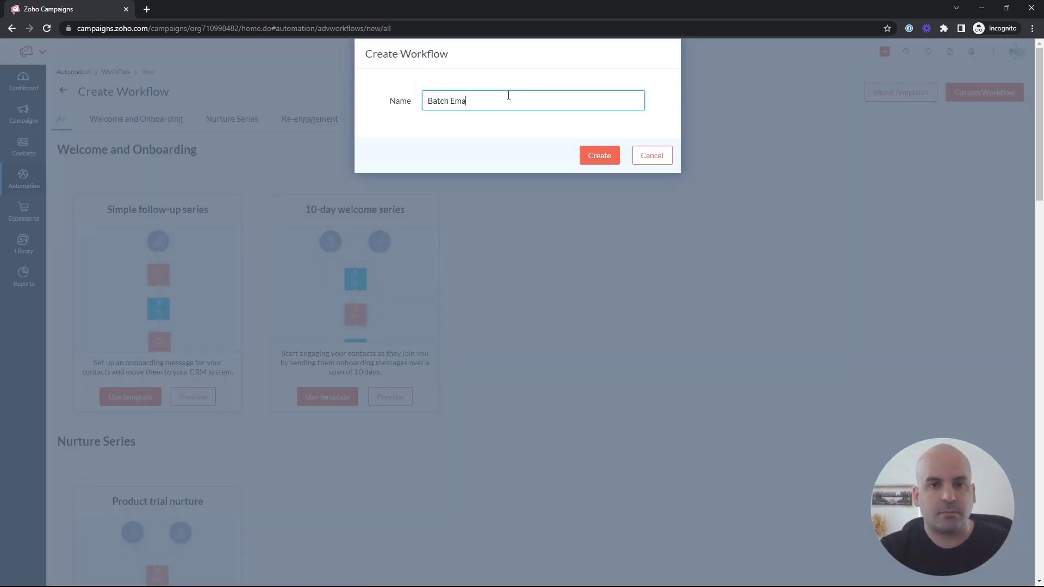
pyautogui.click(599, 156)
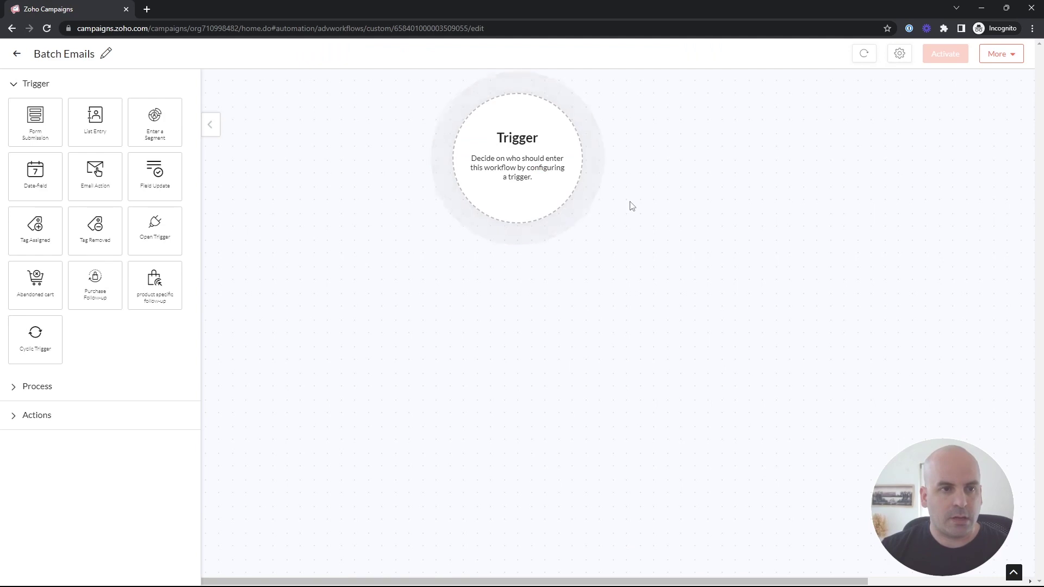
pyautogui.click(95, 122)
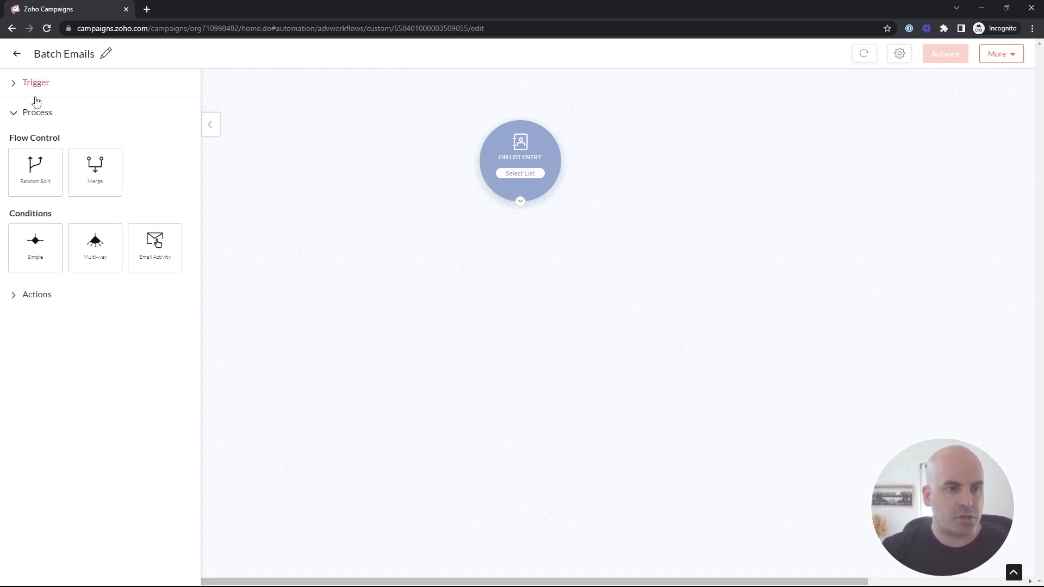
# - Place two Send Email messages and a 1-hour wait, linked message → wait → message
pyautogui.click(49, 305)
pyautogui.moveTo(35, 198); pyautogui.dragTo(476, 391)
pyautogui.moveTo(35, 199)
pyautogui.mouseDown()
pyautogui.moveTo(289, 477)
pyautogui.moveTo(743, 580)
pyautogui.moveTo(749, 562)
pyautogui.moveTo(726, 514)
pyautogui.moveTo(821, 427)
pyautogui.moveTo(776, 391)
pyautogui.moveTo(774, 428)
pyautogui.moveTo(769, 404)
pyautogui.mouseUp()
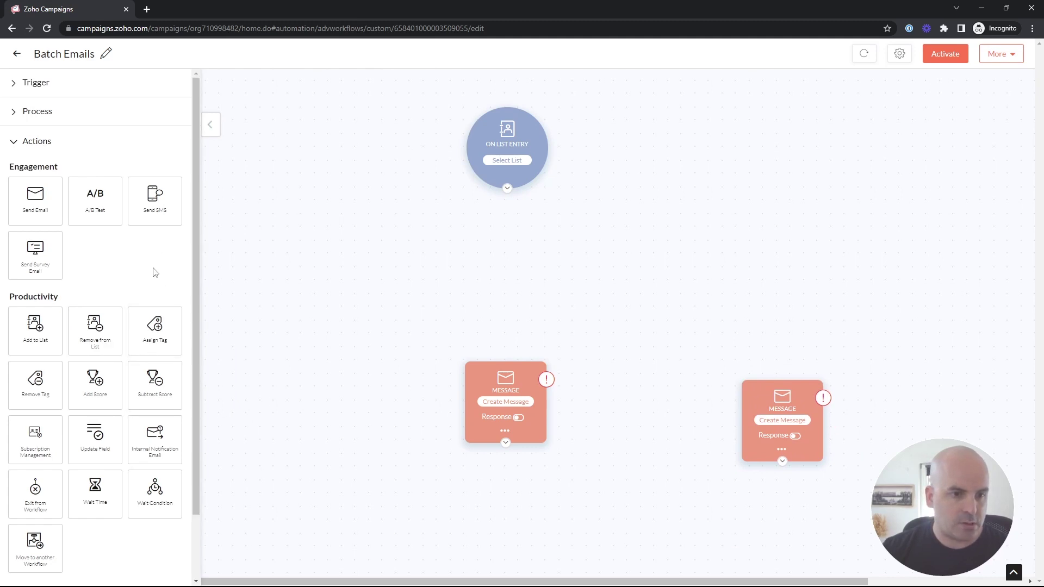
pyautogui.moveTo(95, 495); pyautogui.dragTo(597, 449)
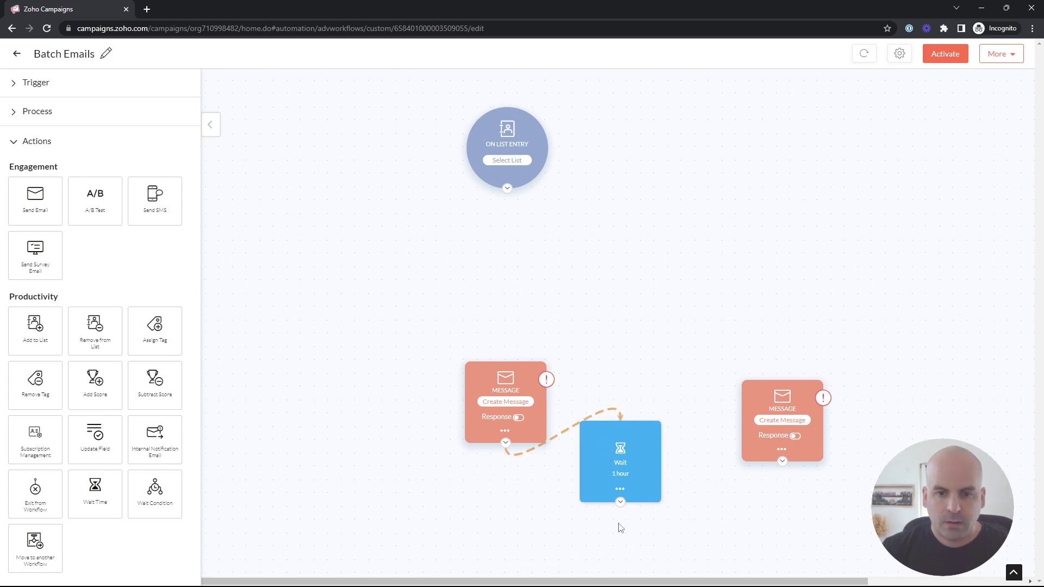
pyautogui.moveTo(620, 502); pyautogui.dragTo(781, 380)
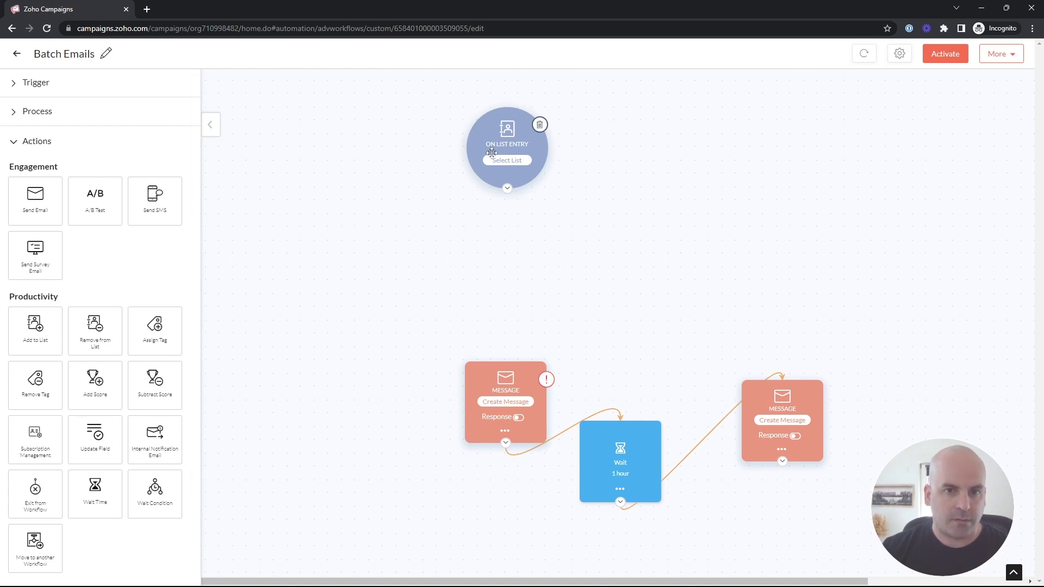
pyautogui.click(46, 110)
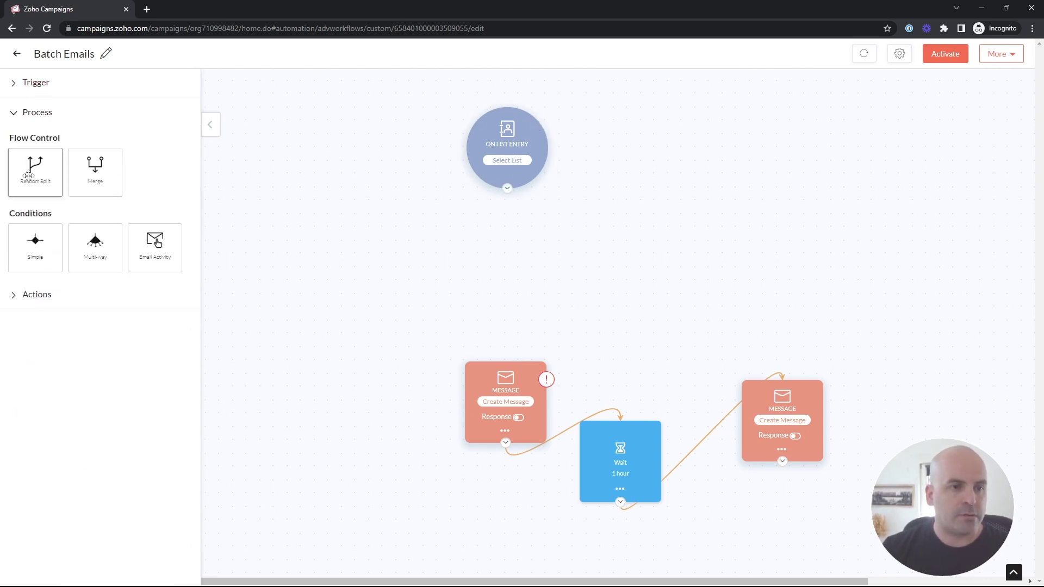
# - Add a 50/50 Random Split below the List Entry trigger
pyautogui.moveTo(29, 175); pyautogui.dragTo(500, 252)
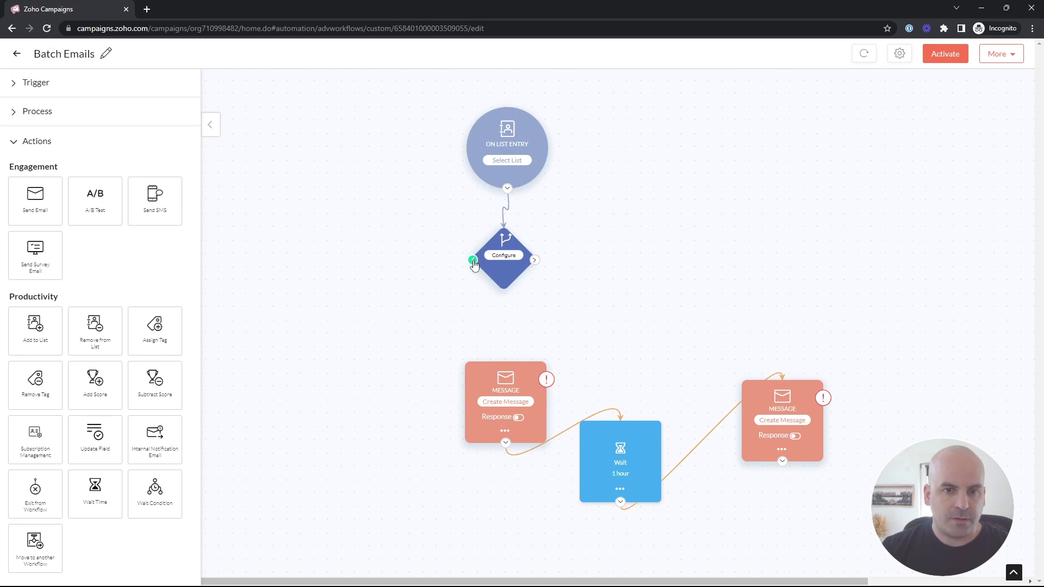
pyautogui.click(499, 256)
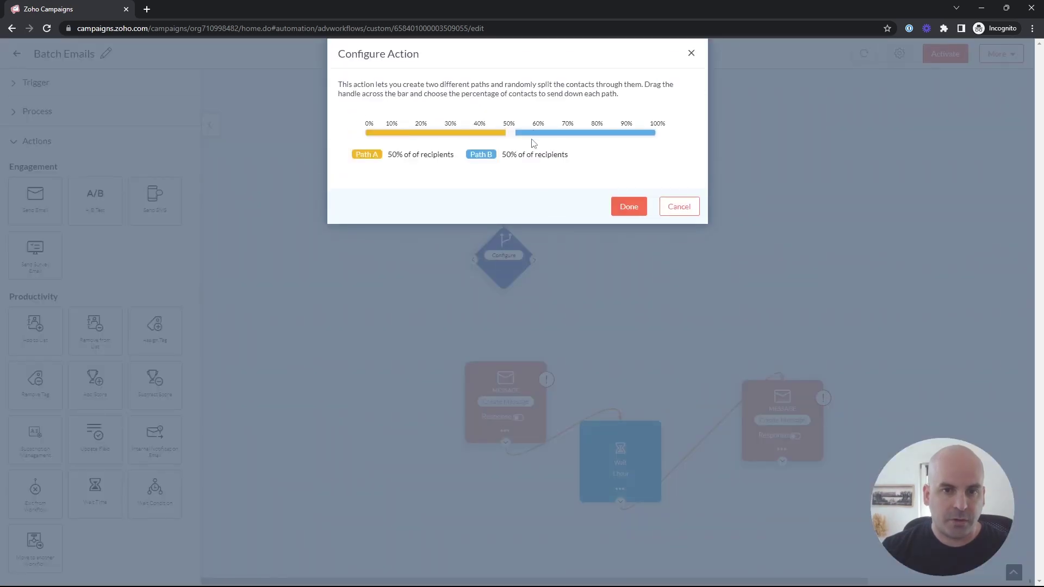
pyautogui.click(627, 207)
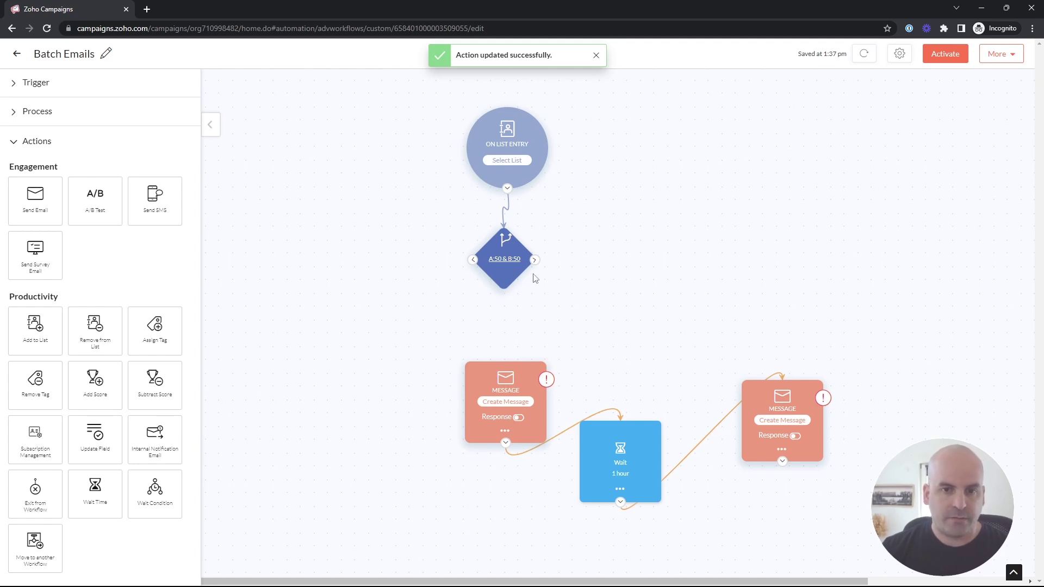
# - Add left and right Random Splits and connect the first split's A and B paths to them
pyautogui.click(49, 112)
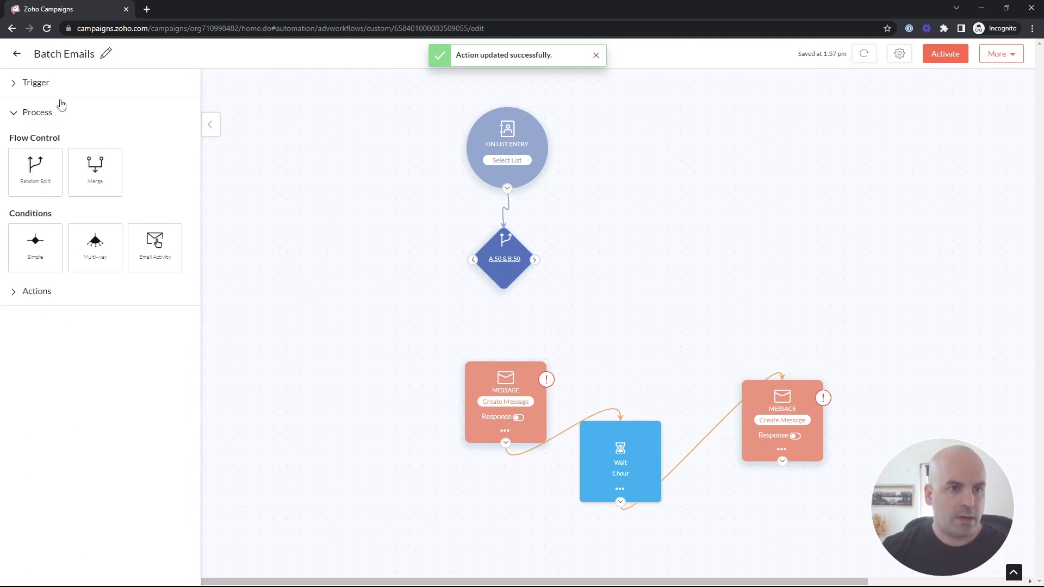
pyautogui.moveTo(54, 170); pyautogui.dragTo(340, 255)
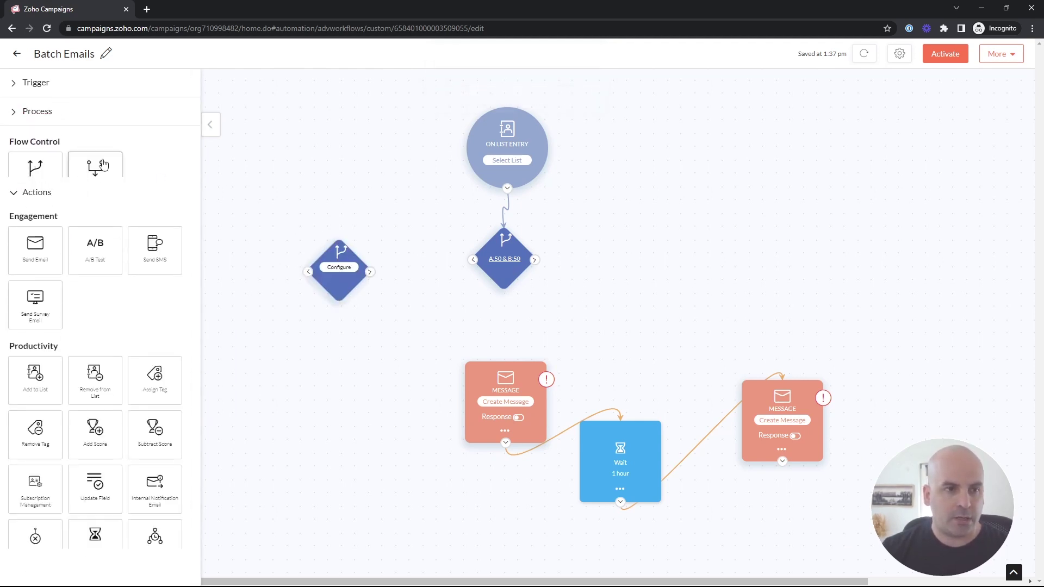
pyautogui.click(43, 112)
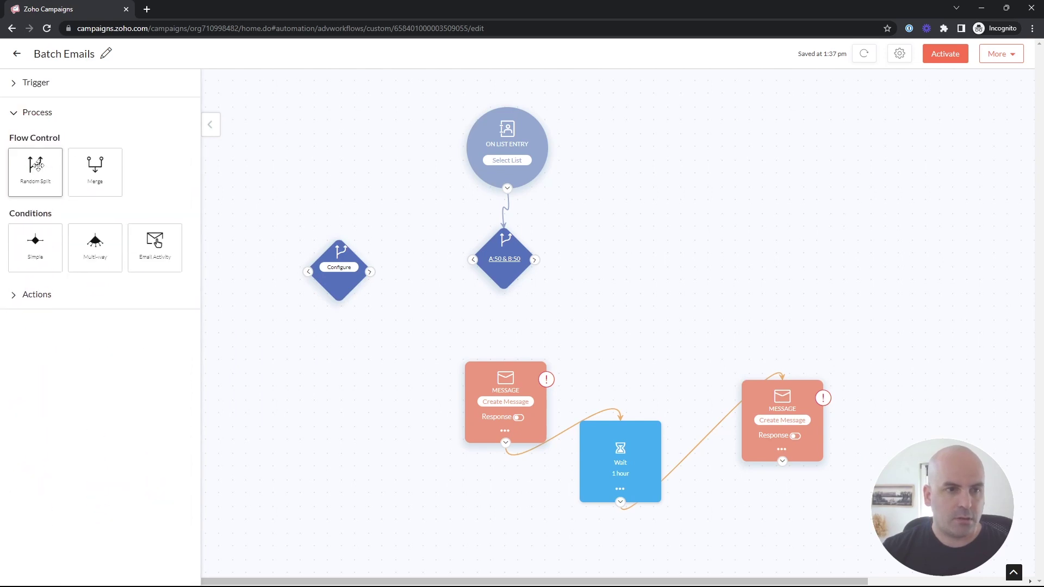
pyautogui.moveTo(35, 169); pyautogui.dragTo(592, 279)
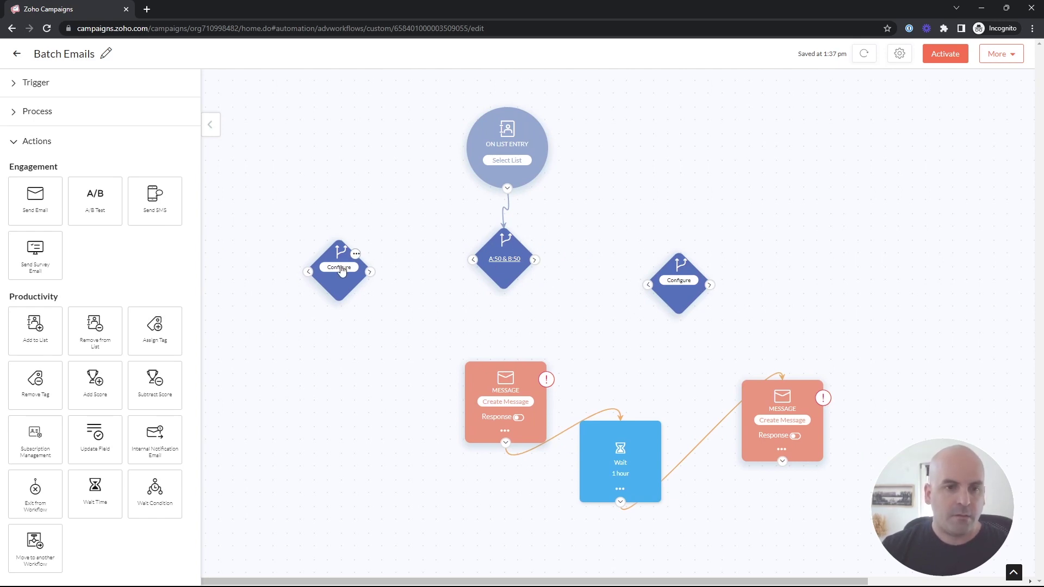
pyautogui.moveTo(643, 283); pyautogui.dragTo(640, 265)
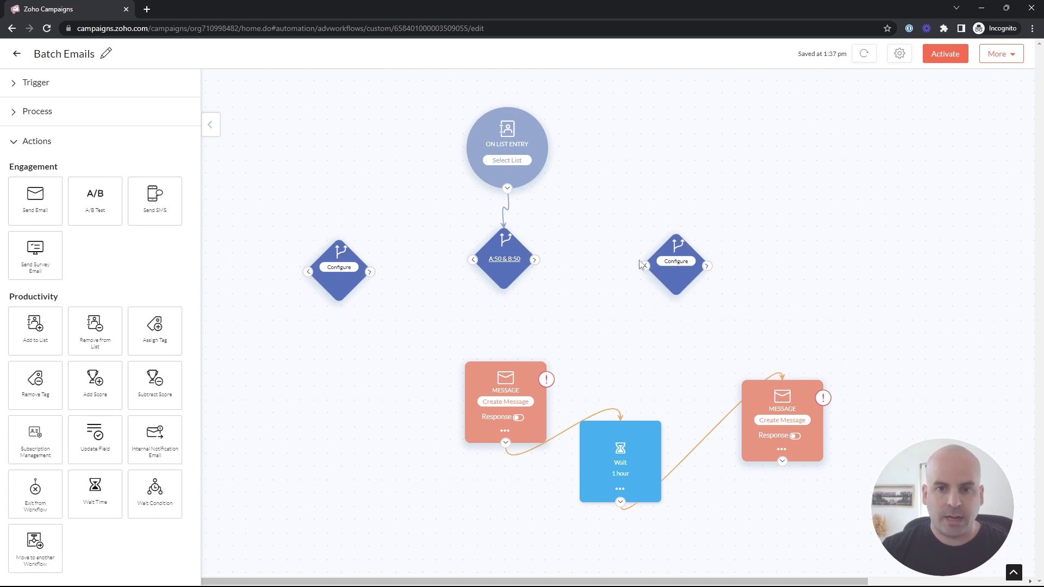
pyautogui.moveTo(534, 264); pyautogui.dragTo(674, 233)
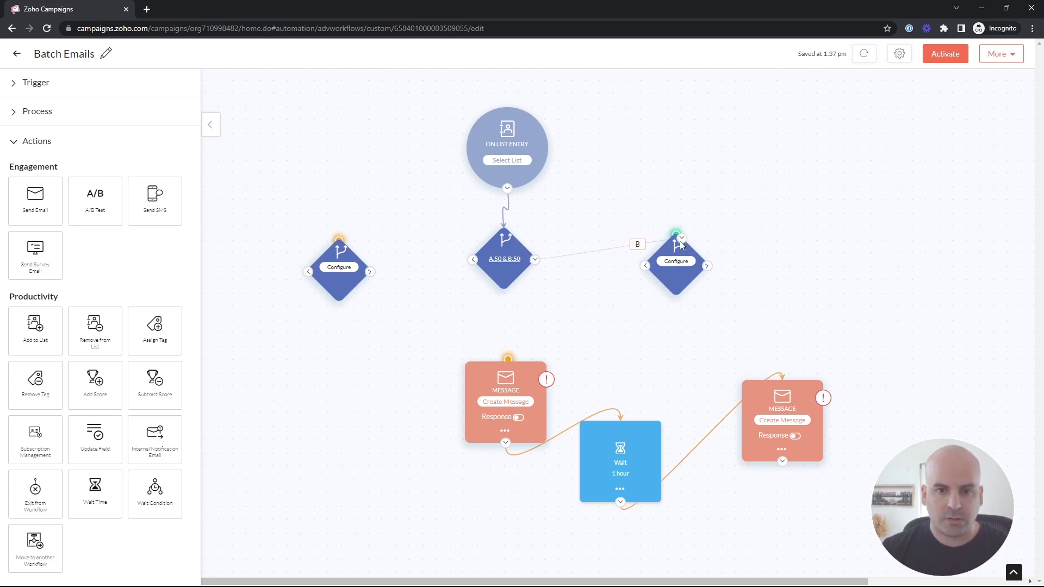
pyautogui.moveTo(470, 263); pyautogui.dragTo(339, 241)
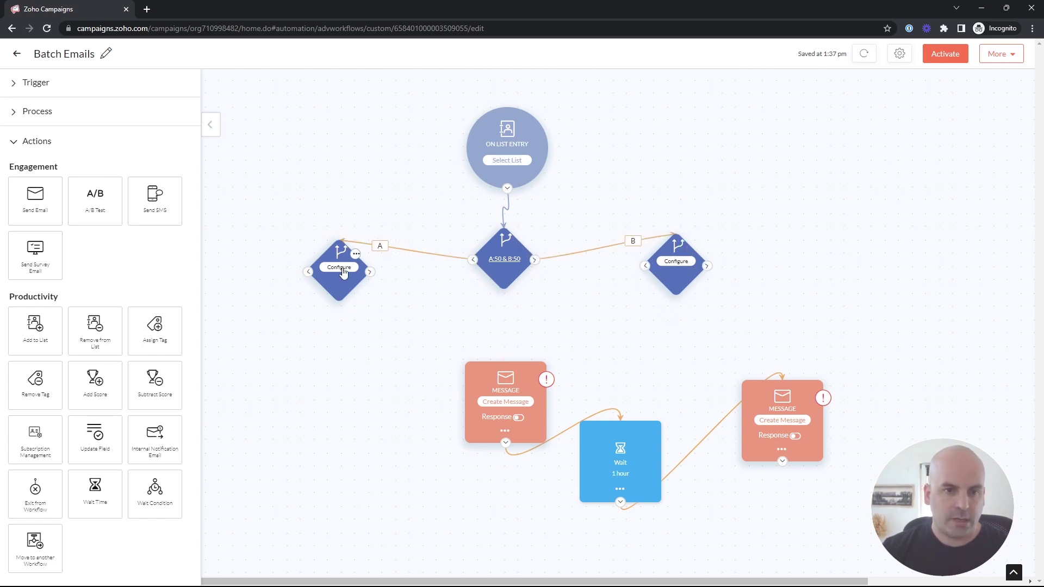
# - Keep both new Random Splits at 50/50 and check the left split's details
pyautogui.click(336, 269)
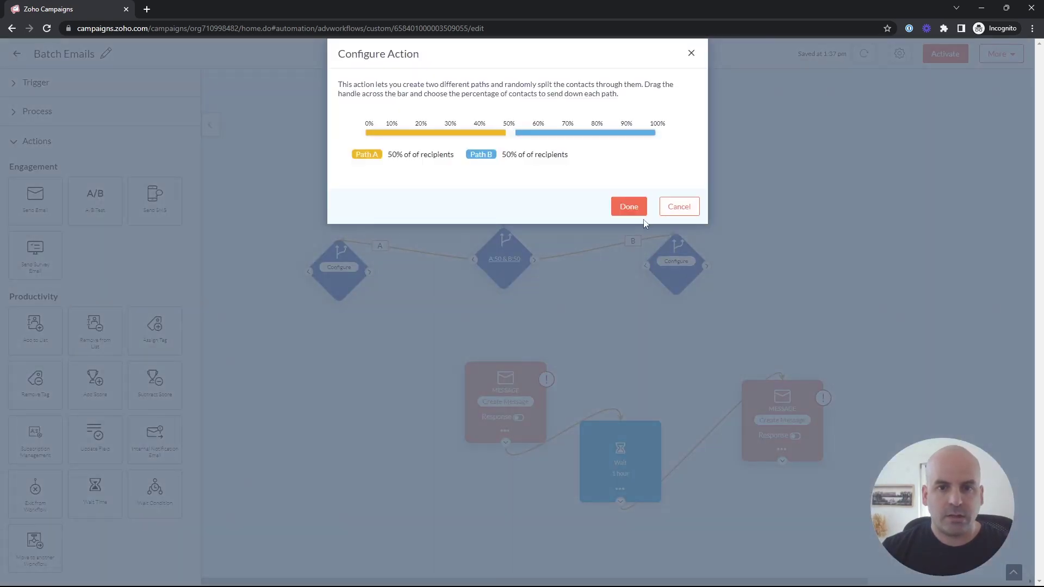
pyautogui.click(634, 209)
pyautogui.click(669, 261)
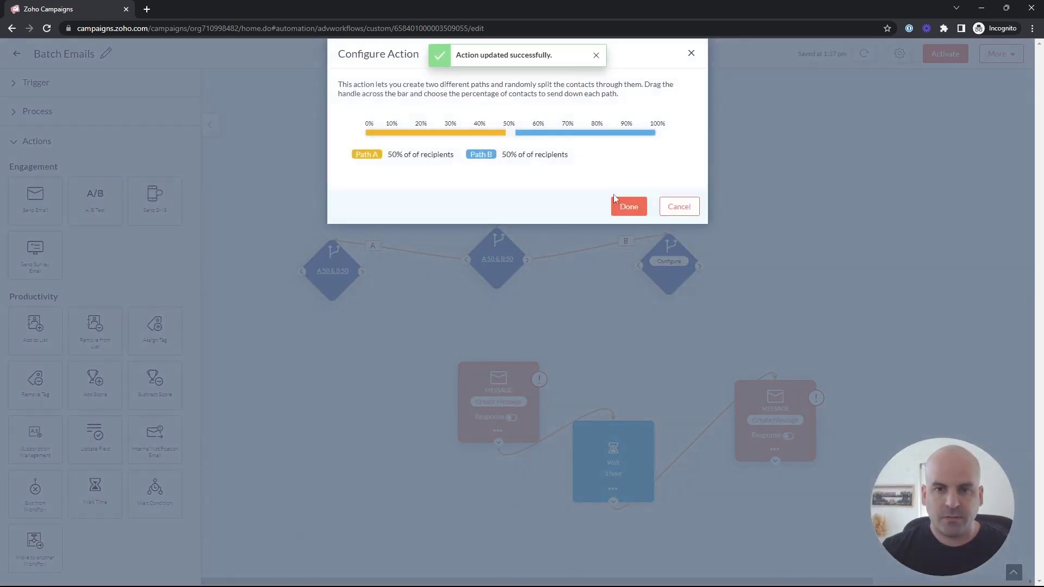
pyautogui.click(626, 207)
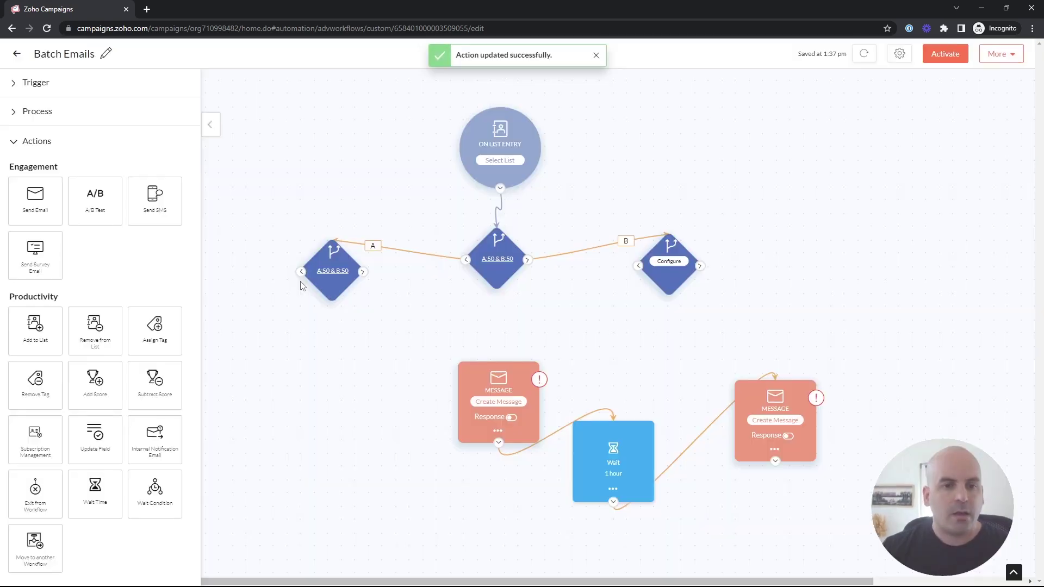
pyautogui.click(333, 277)
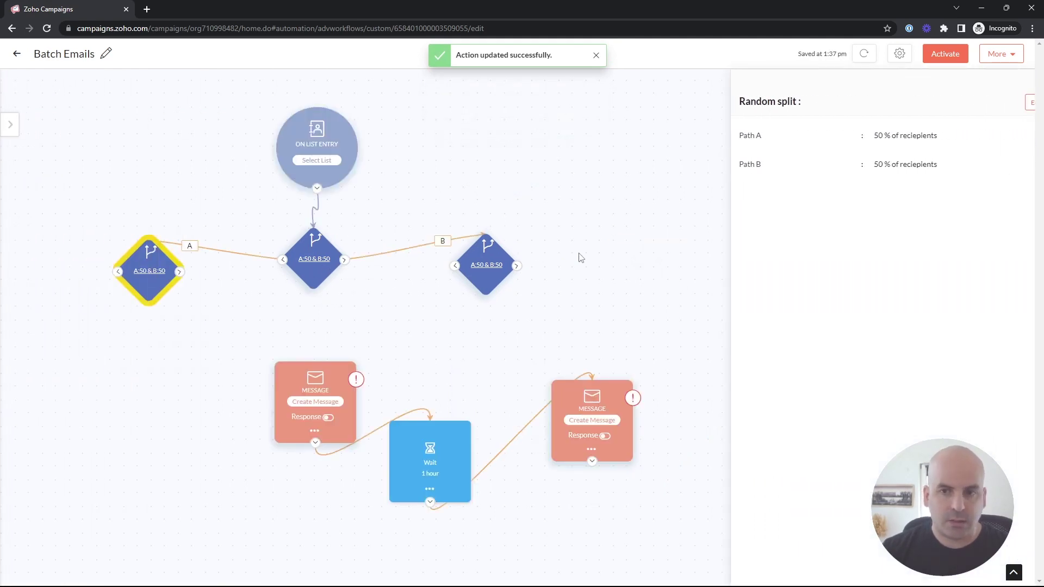
pyautogui.click(1023, 80)
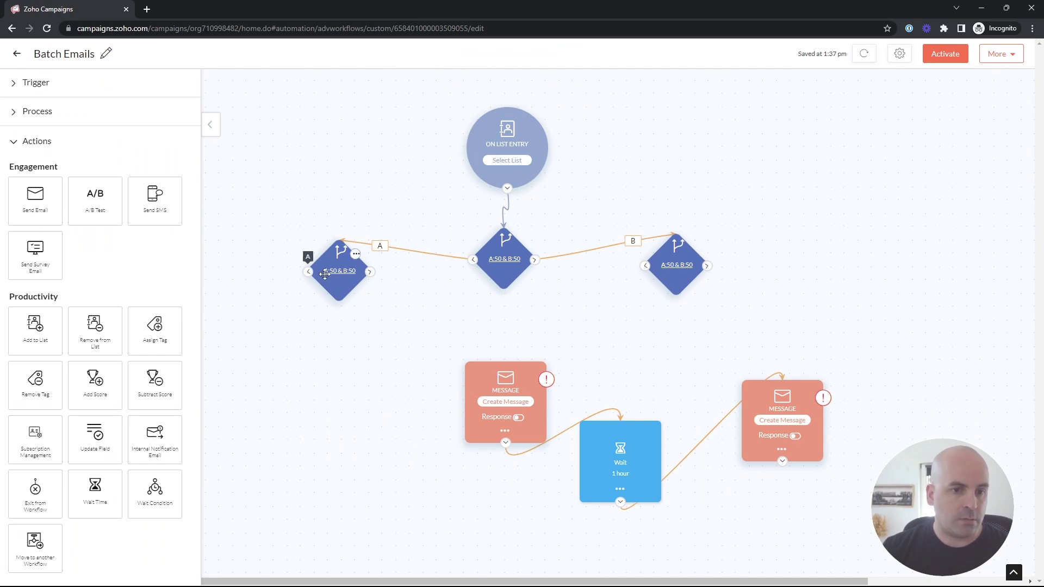
pyautogui.moveTo(333, 278)
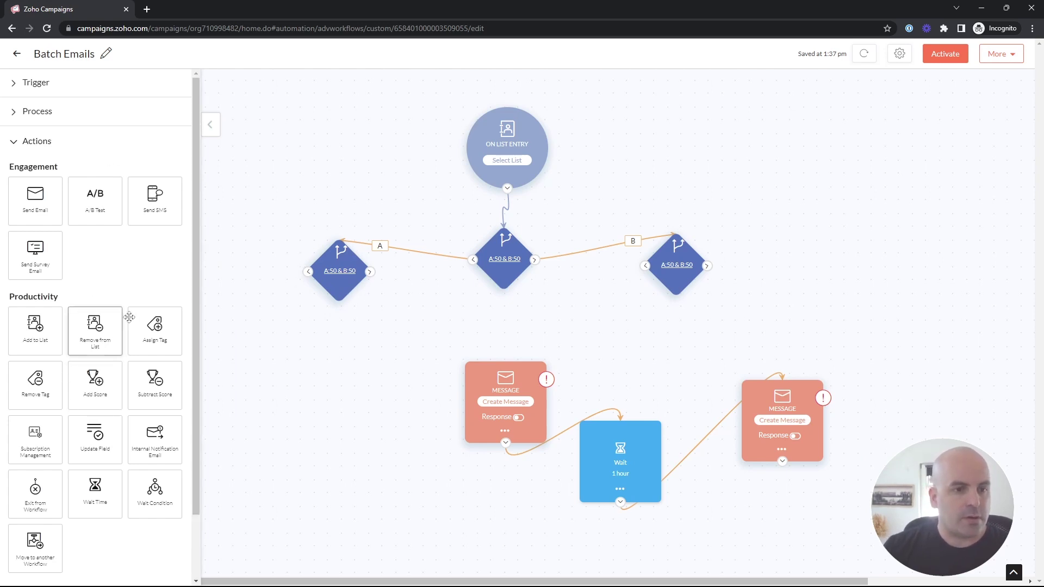
# - Attach 1-hour Wait Time steps to the A and B paths of both secondary splits
pyautogui.scroll(-1, 156, 351)
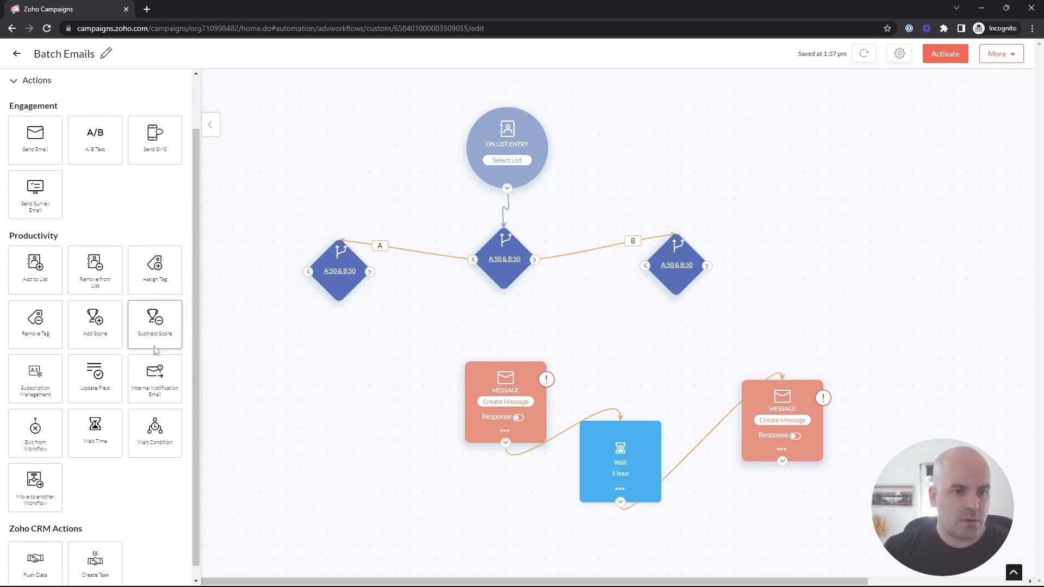
pyautogui.moveTo(94, 420); pyautogui.dragTo(587, 307)
pyautogui.moveTo(498, 133); pyautogui.dragTo(489, 79)
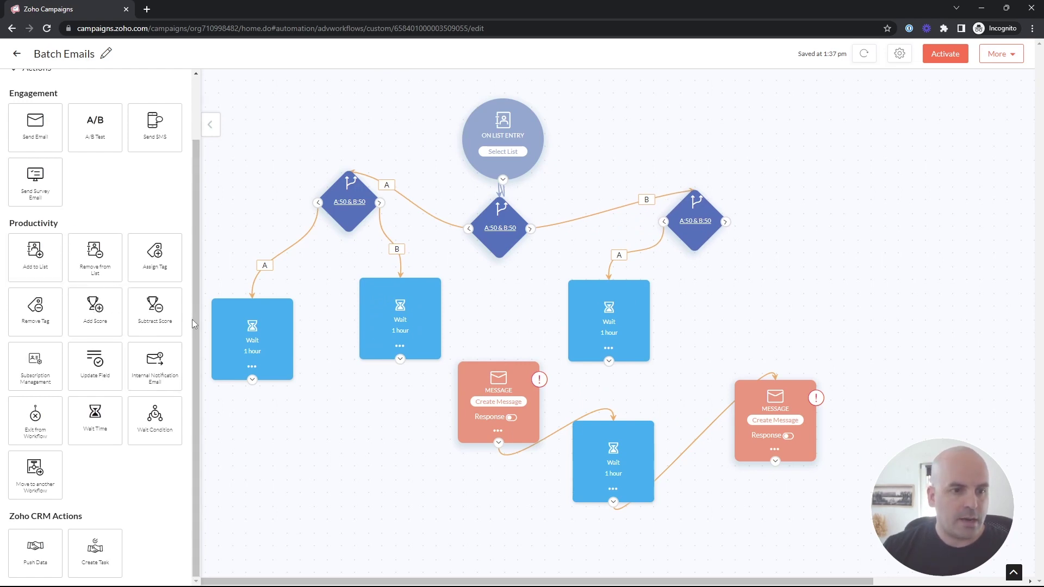
pyautogui.moveTo(95, 418); pyautogui.dragTo(800, 269)
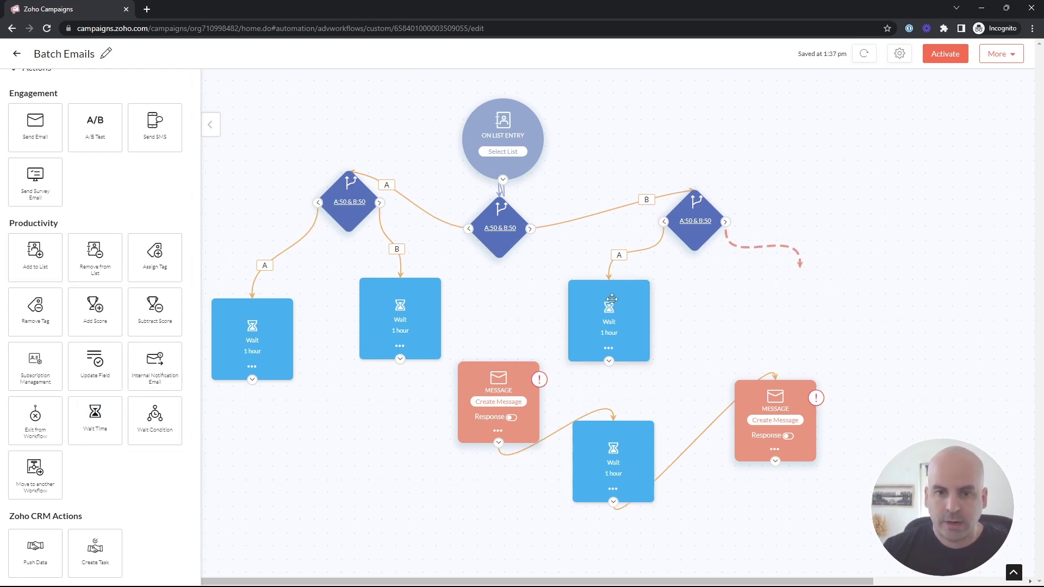
pyautogui.moveTo(254, 356)
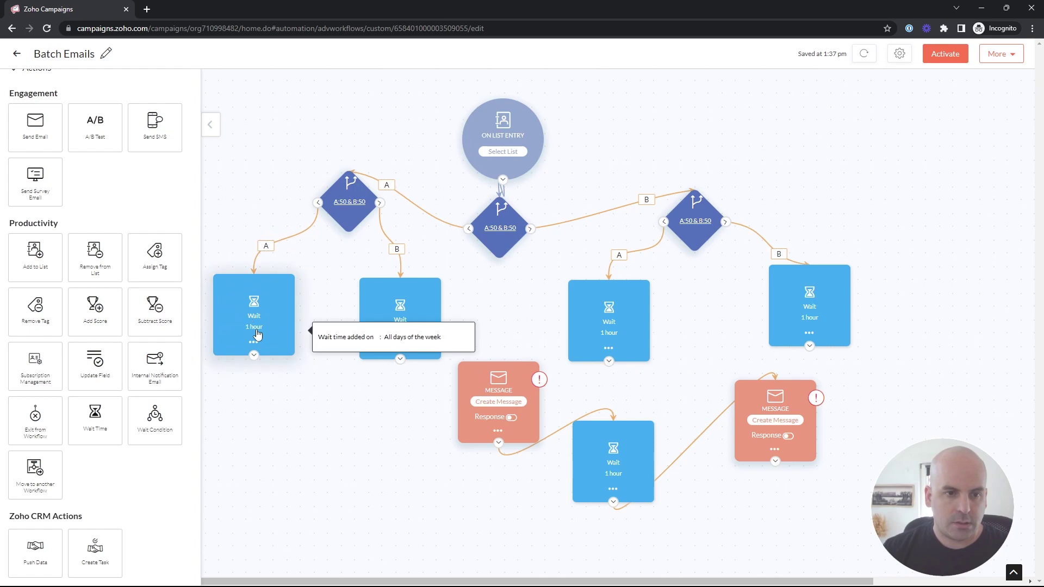
pyautogui.click(257, 332)
pyautogui.click(744, 276)
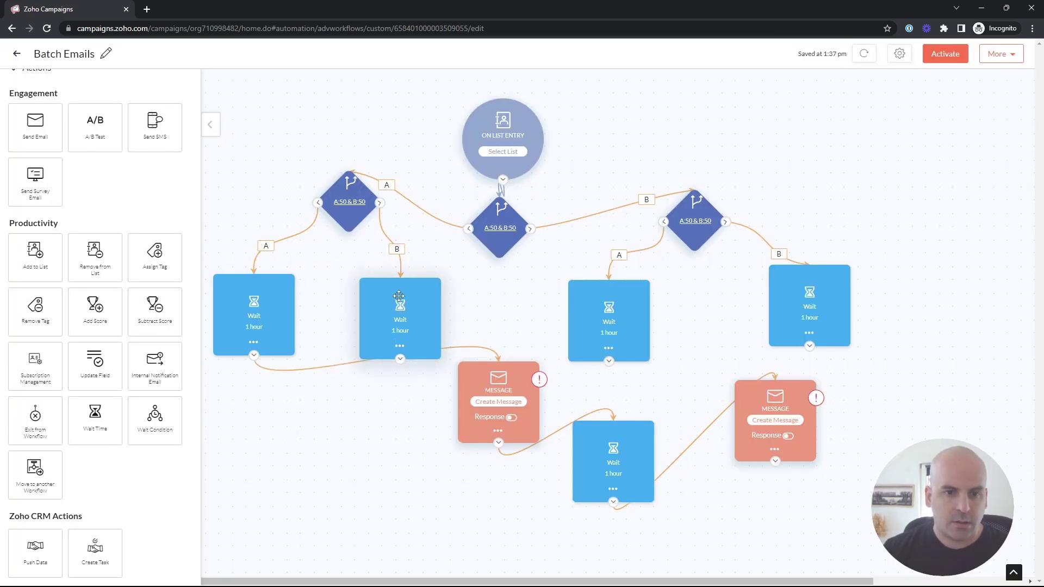
pyautogui.click(413, 325)
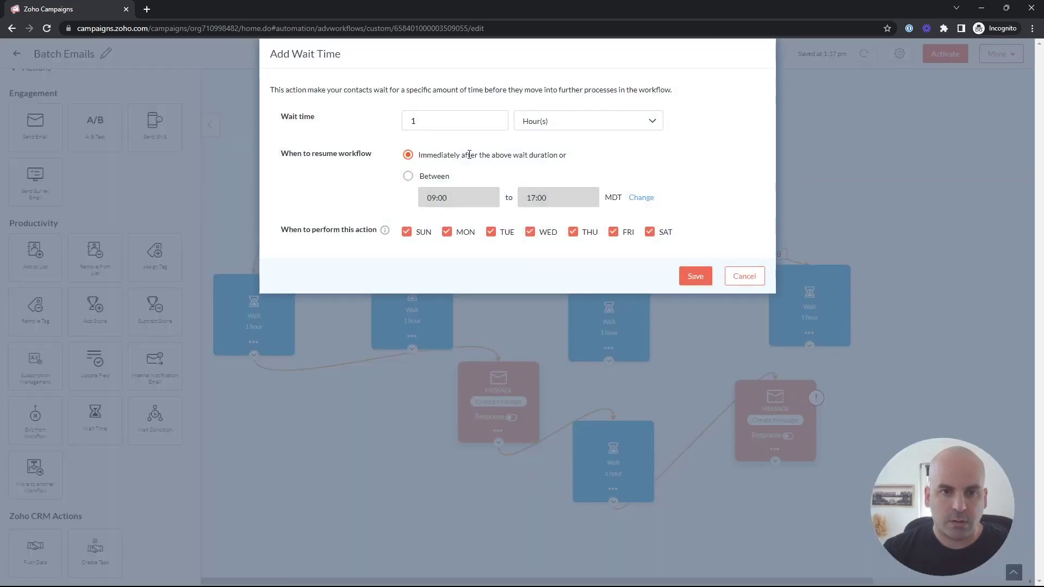
# - Change the second wait to 1 day and route it and the 1-hour wait into a new Merge step
pyautogui.click(566, 117)
pyautogui.click(548, 161)
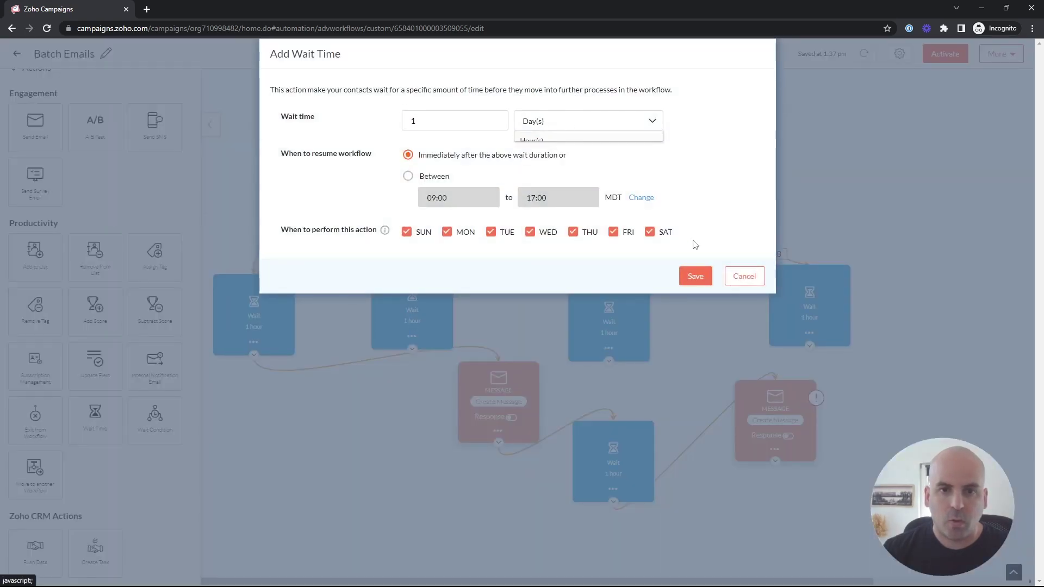
pyautogui.click(695, 275)
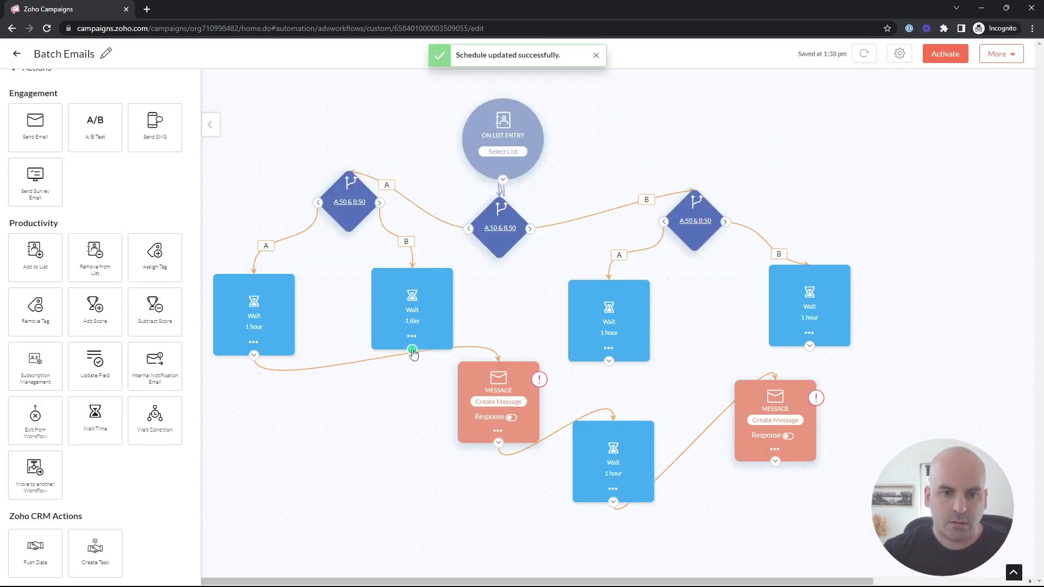
pyautogui.moveTo(412, 352); pyautogui.dragTo(507, 386)
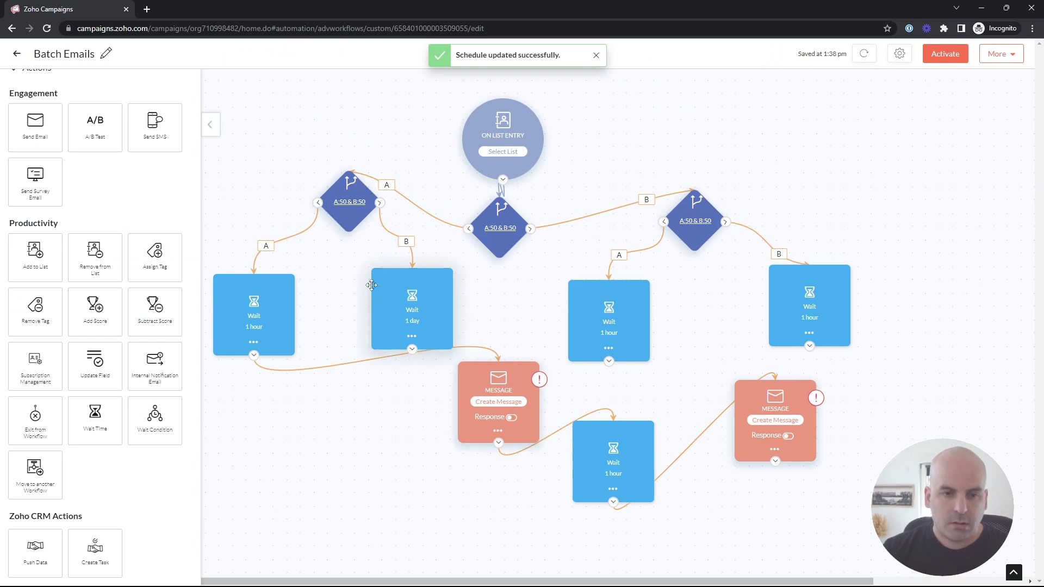
pyautogui.moveTo(387, 310); pyautogui.dragTo(359, 301)
pyautogui.click(375, 359)
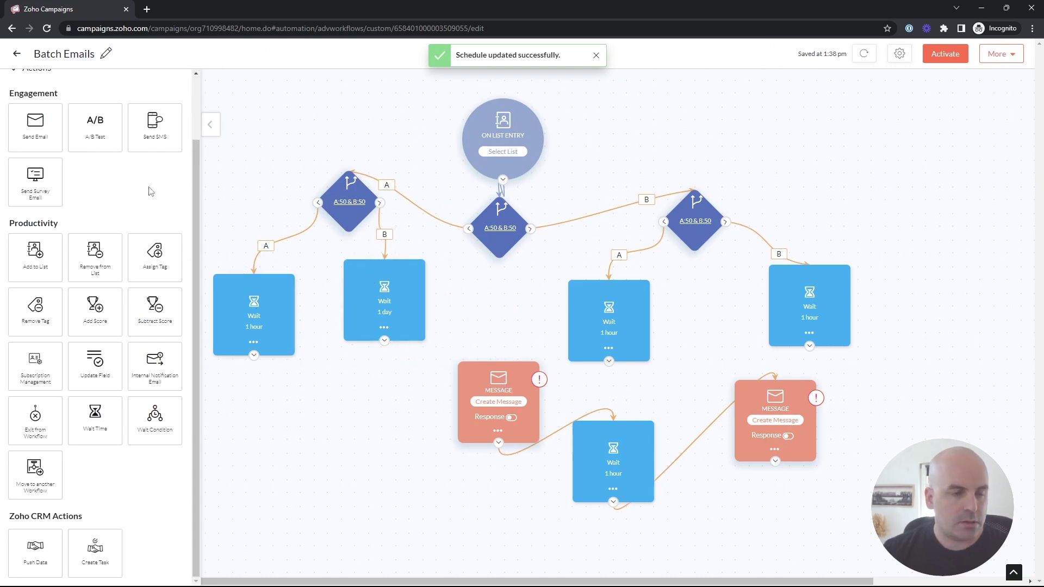
pyautogui.scroll(2, 109, 174)
pyautogui.click(85, 112)
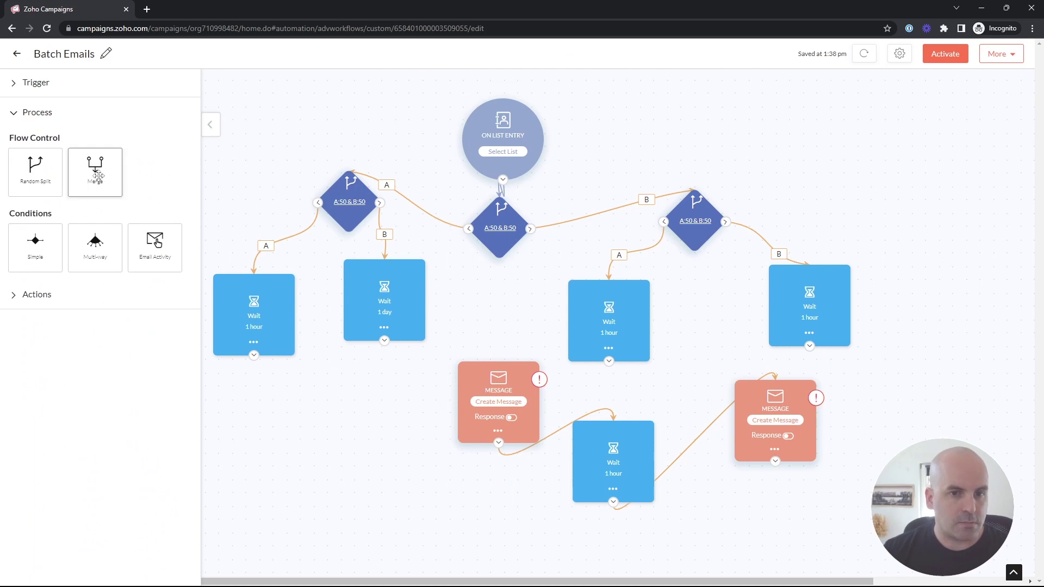
pyautogui.moveTo(95, 170); pyautogui.dragTo(487, 313)
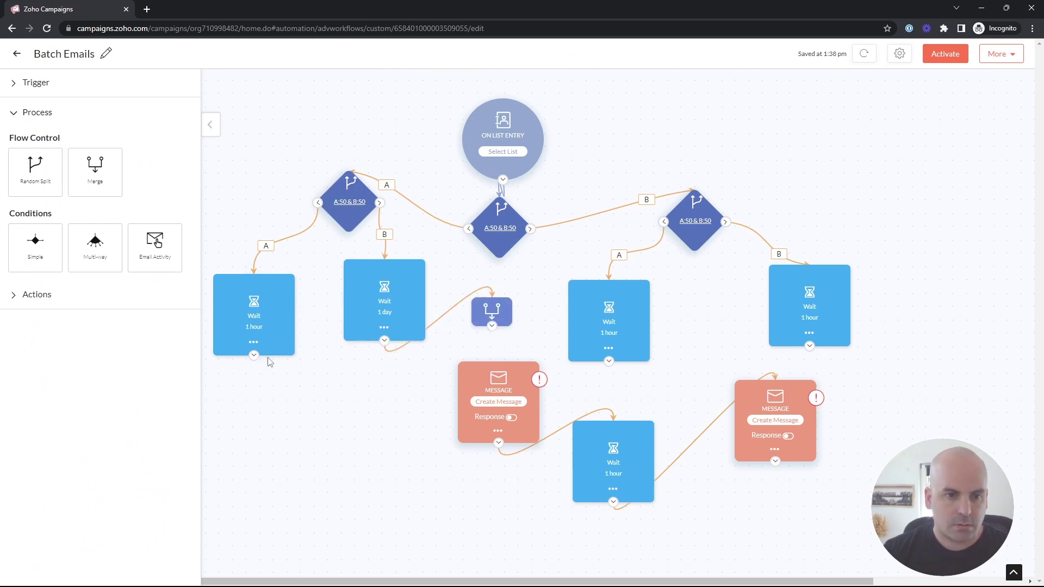
pyautogui.moveTo(254, 355); pyautogui.dragTo(491, 311)
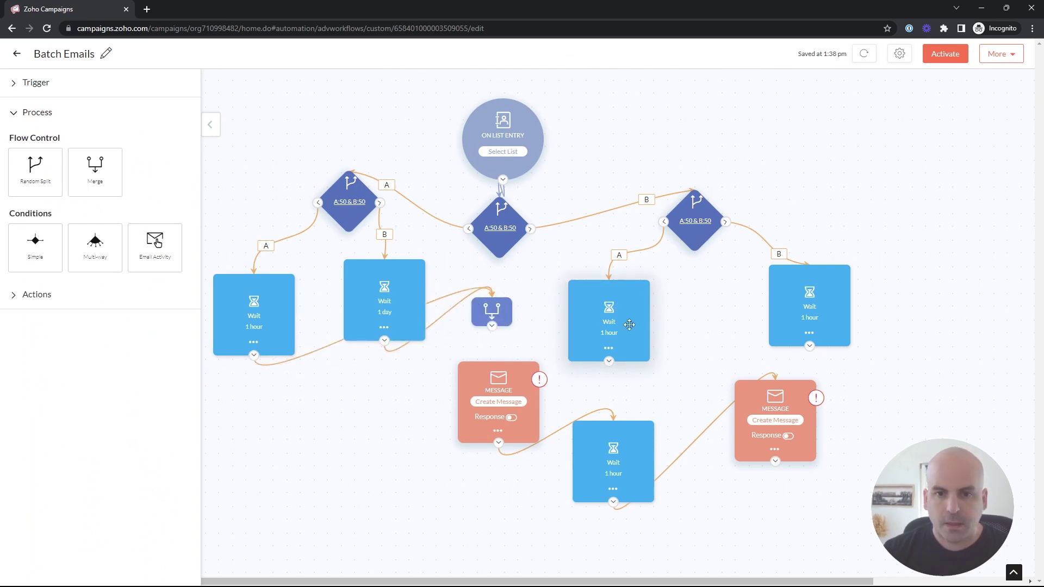
# - Set the third wait to 2 days
pyautogui.click(607, 332)
pyautogui.click(471, 127)
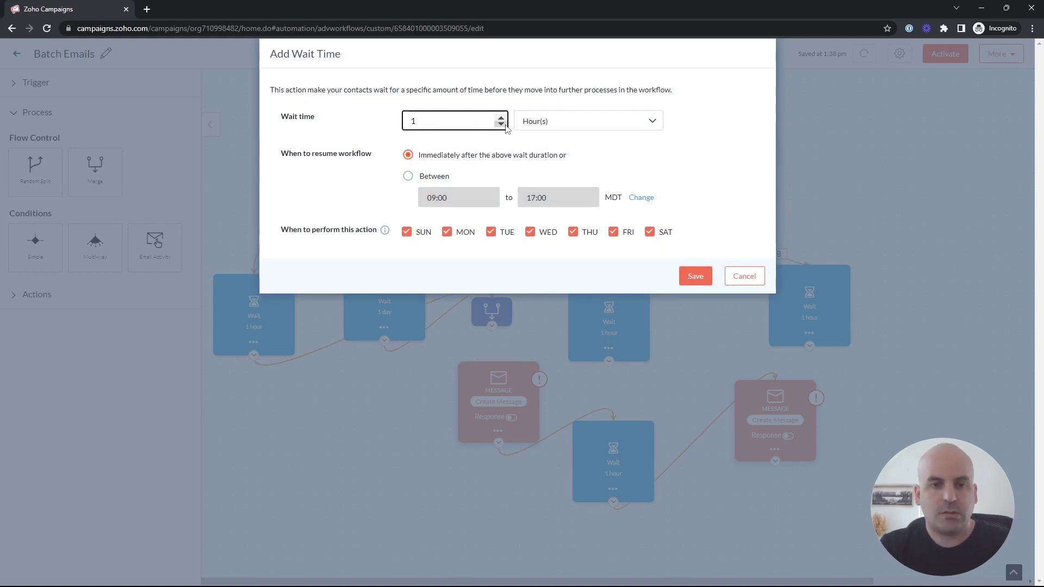
pyautogui.click(557, 132)
pyautogui.click(538, 158)
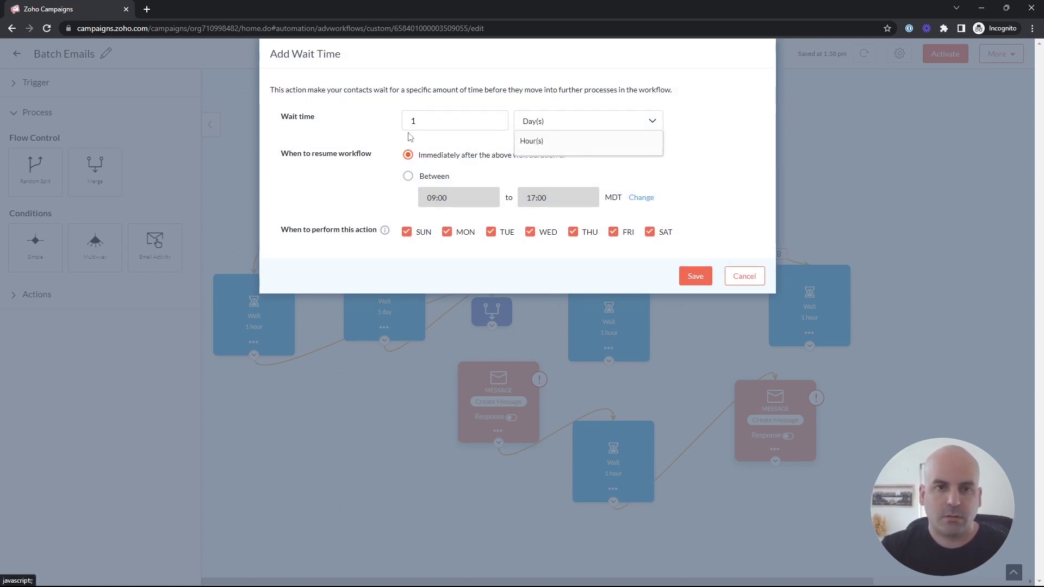
pyautogui.press('BackSpace')
pyautogui.write('2')
pyautogui.click(695, 277)
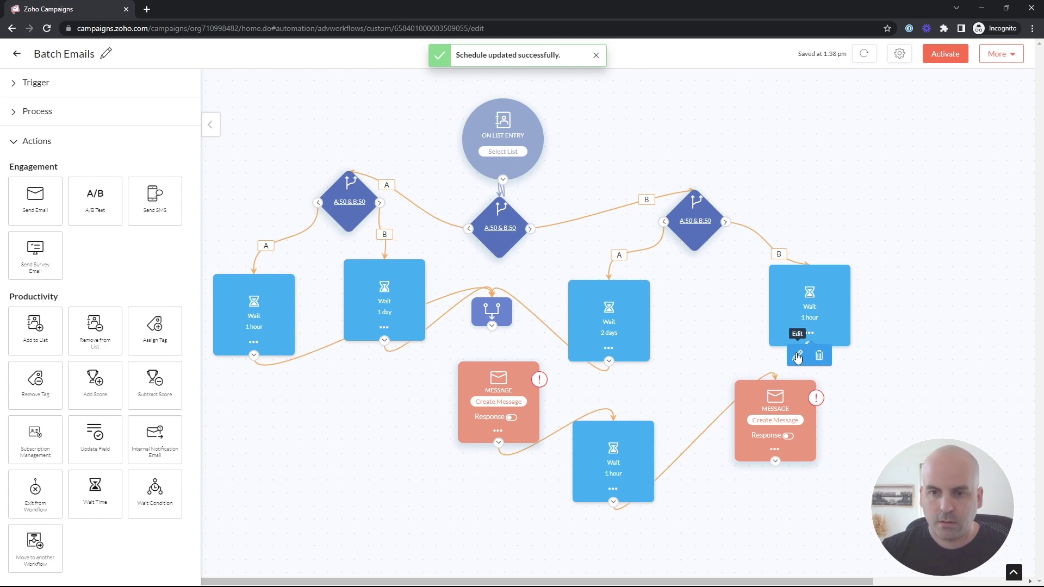
# - Set the last wait to 3 days and connect the Merge step to the first Message
pyautogui.click(798, 355)
pyautogui.click(651, 121)
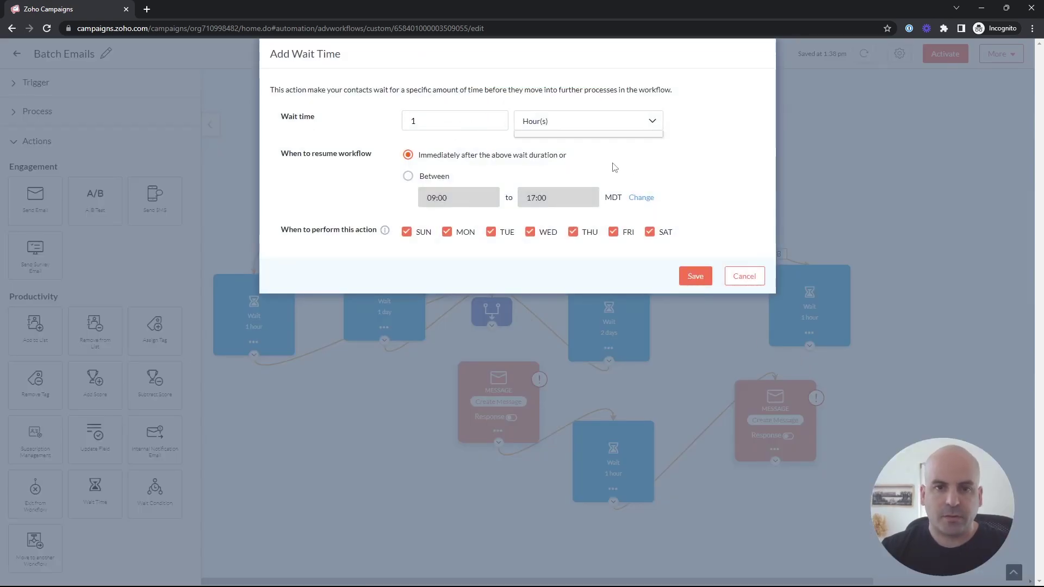
pyautogui.click(570, 159)
pyautogui.click(427, 127)
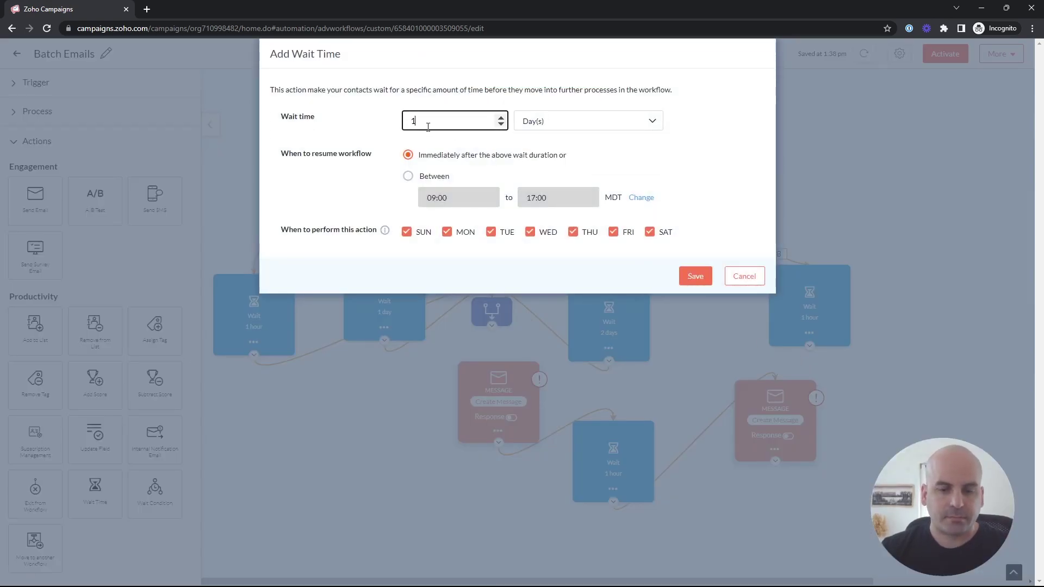
pyautogui.write('3')
pyautogui.click(682, 279)
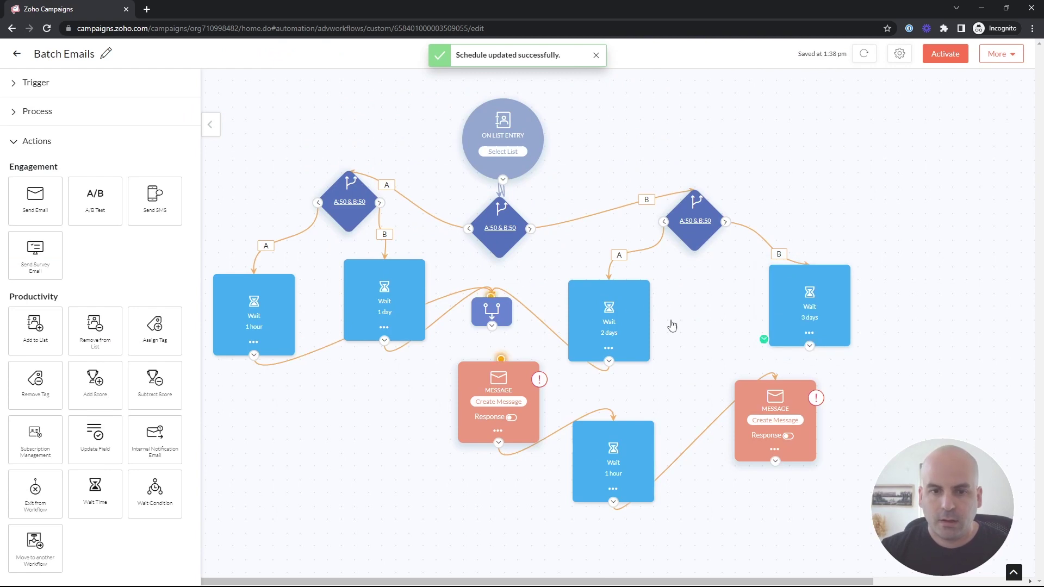
pyautogui.moveTo(497, 328); pyautogui.dragTo(496, 362)
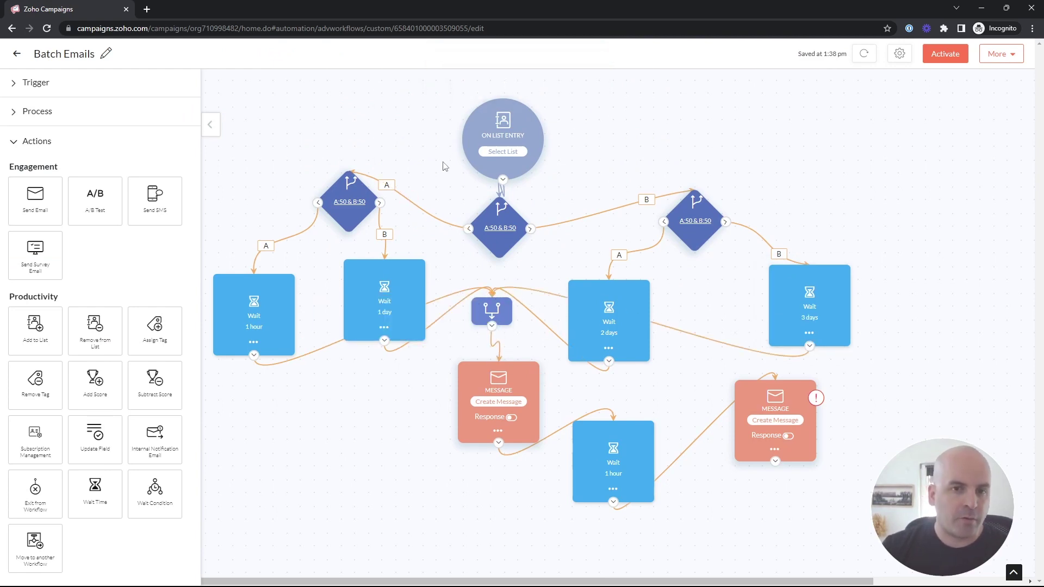